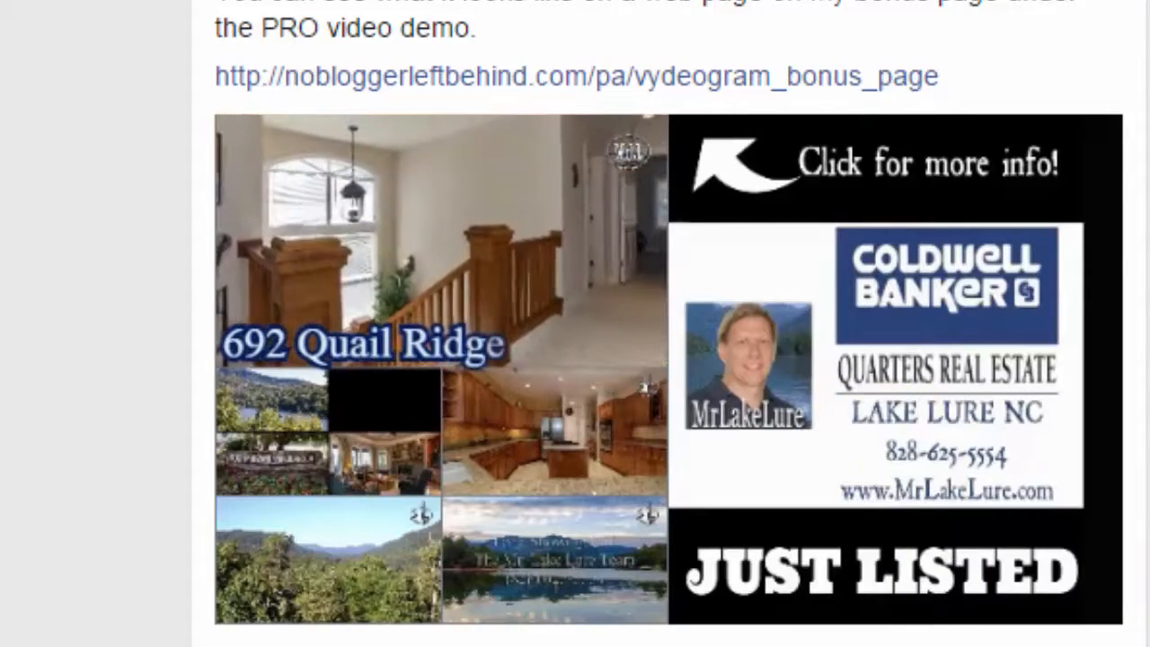
Look through the VydeoGram meme and video ad posts in the Real Estate Video Maker group, including the Zillow home-value meme
{"action": "scroll", "coordinate": [669, 359], "scroll_direction": "up", "scroll_amount": 10}
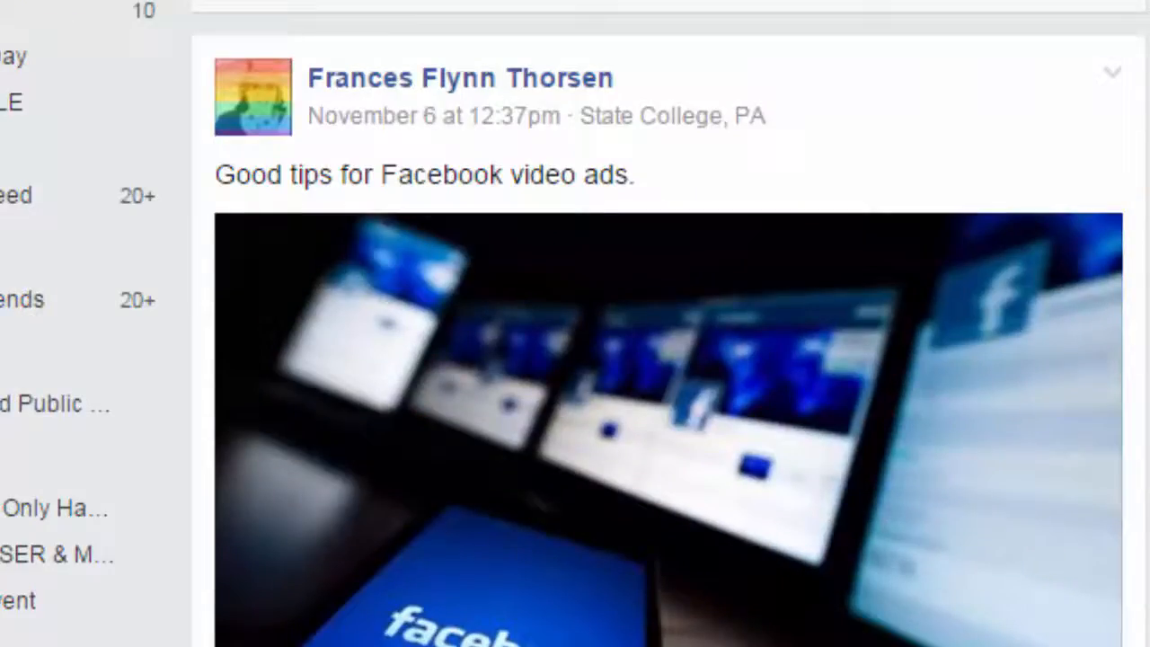
{"action": "scroll", "coordinate": [670, 359], "scroll_direction": "down", "scroll_amount": 10}
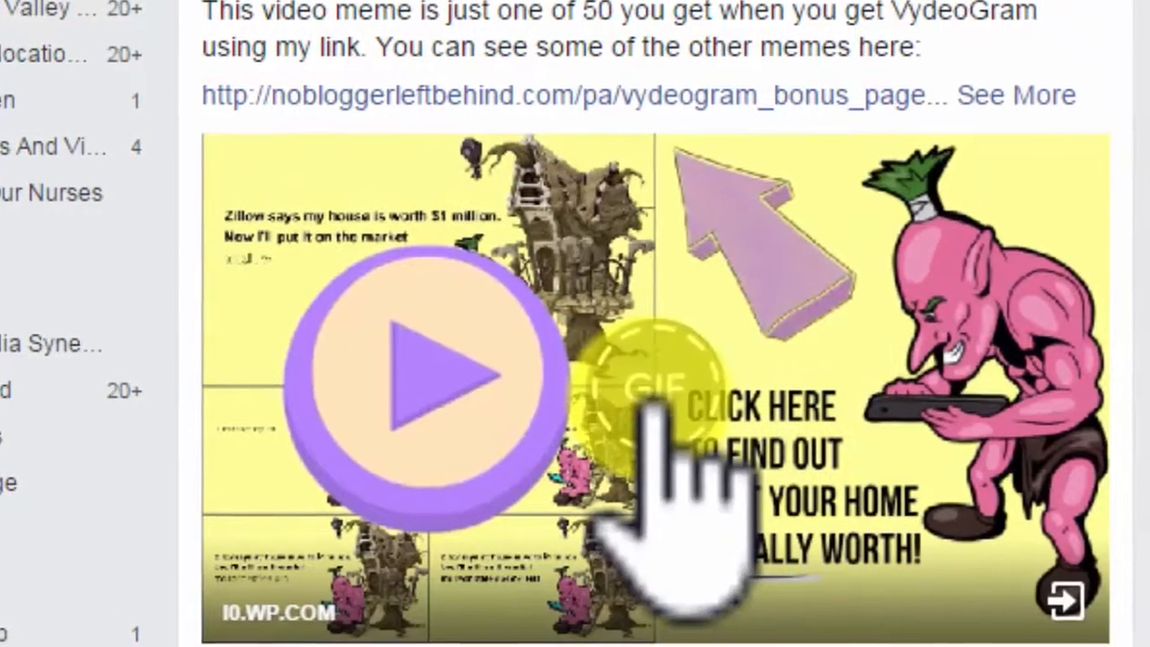
{"action": "left_click", "coordinate": [666, 330]}
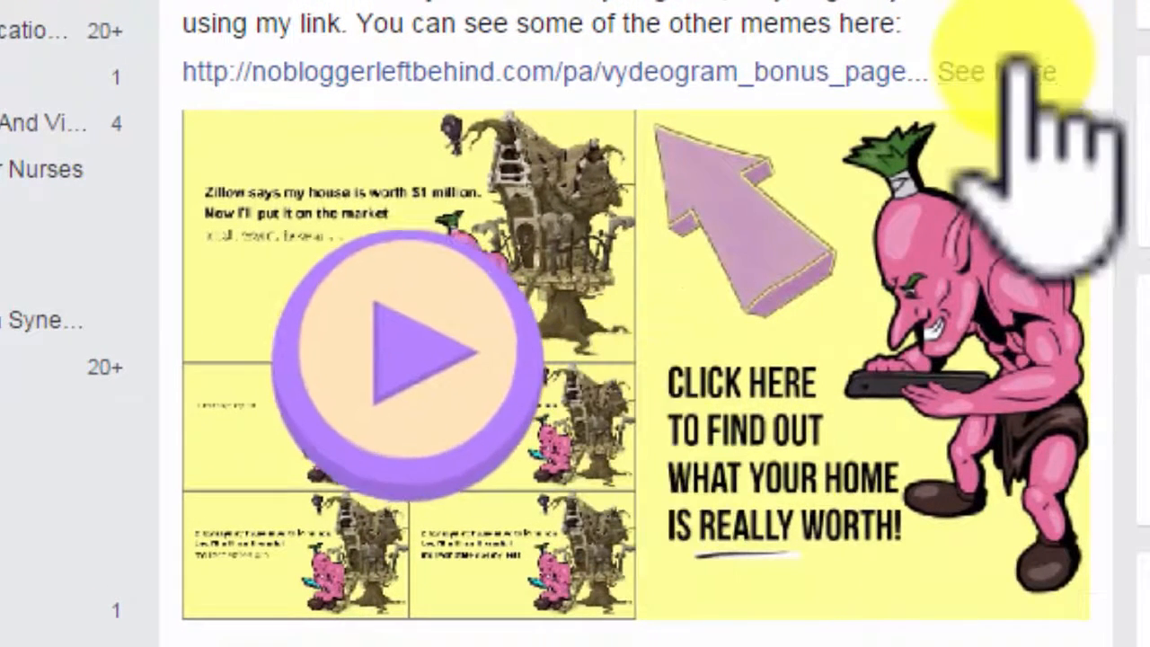
{"action": "left_click", "coordinate": [1006, 75]}
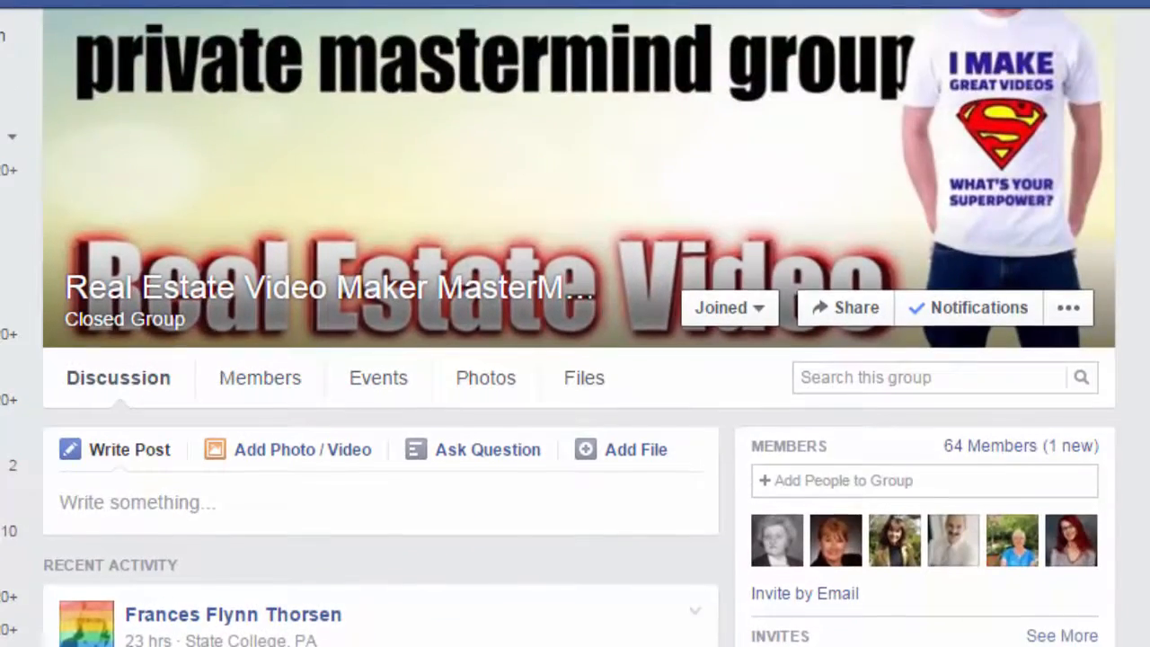
{"action": "scroll", "coordinate": [575, 323], "scroll_direction": "down", "scroll_amount": 7}
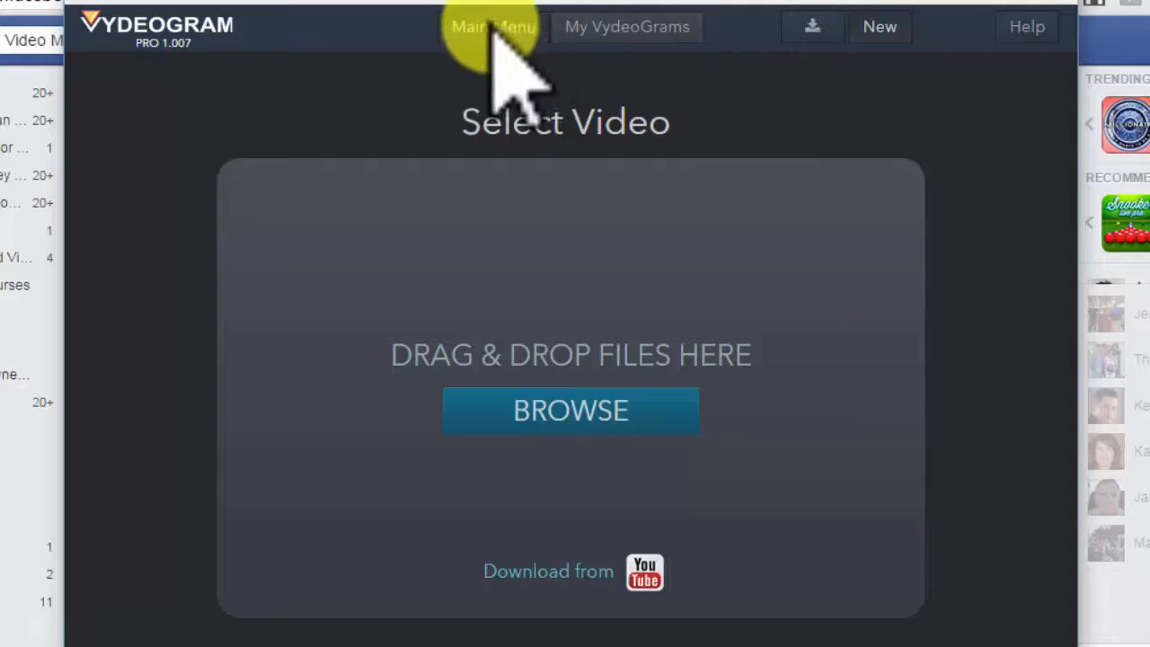
Look over the saved VydeoGrams and return to the video selection screen
{"action": "left_click", "coordinate": [614, 43]}
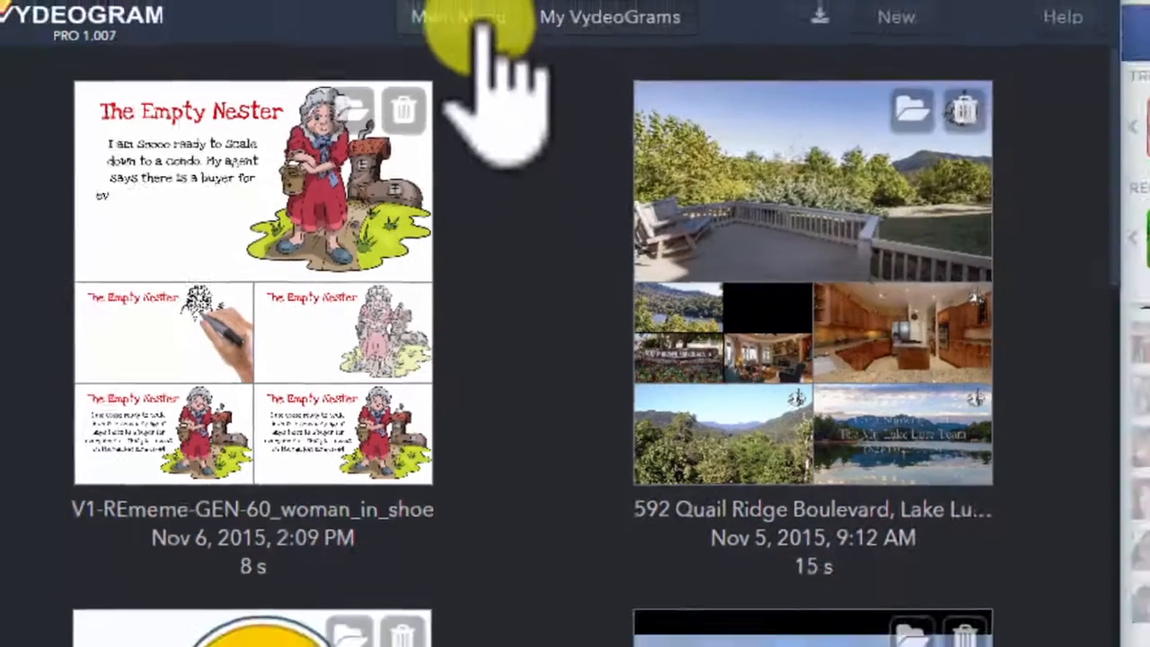
{"action": "left_click", "coordinate": [489, 3]}
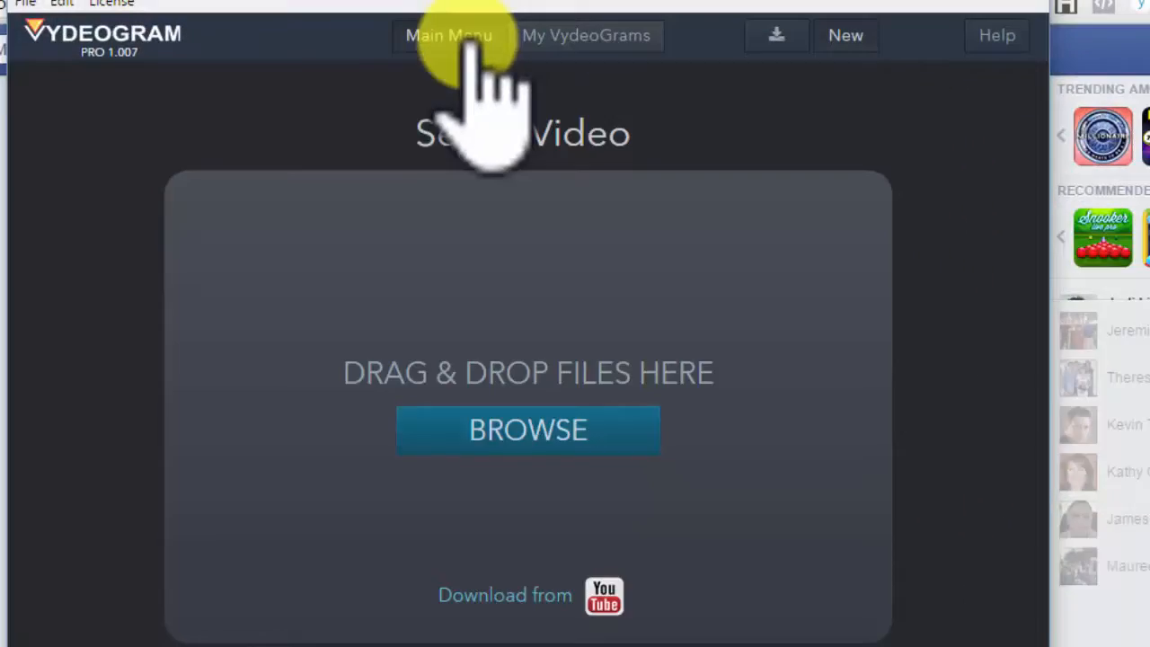
Load the V1-REmeme-GEN-20-Zestimate video and create a standard, non-HD VydeoGram from it
{"action": "left_click", "coordinate": [553, 433]}
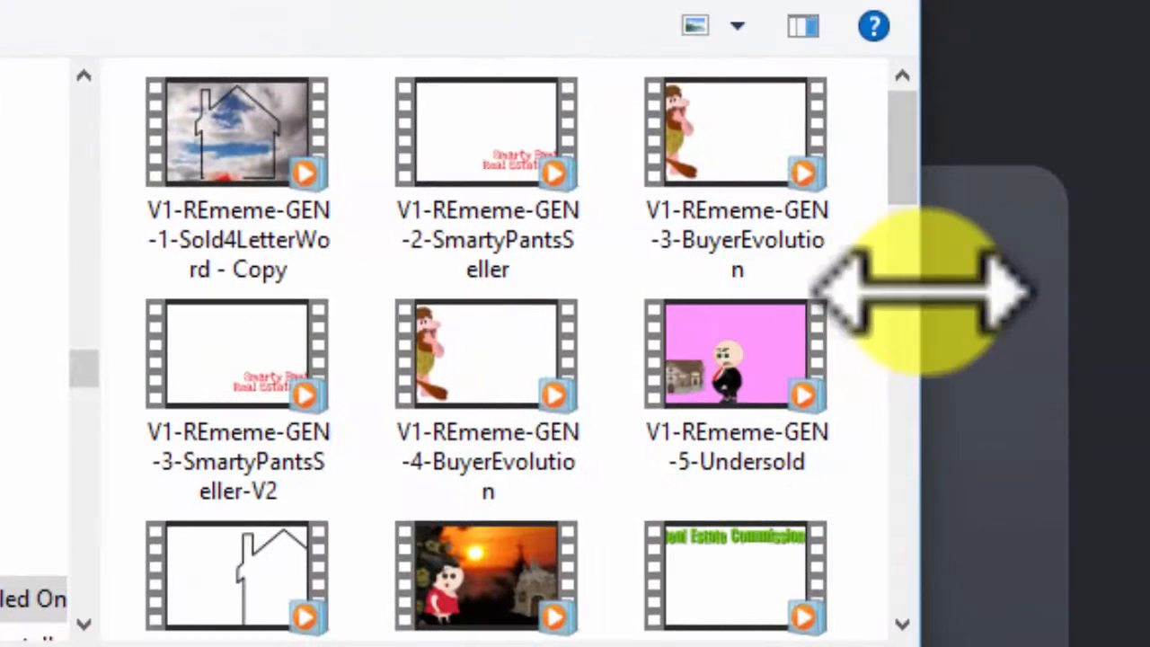
{"action": "left_click_drag", "start_coordinate": [921, 287], "coordinate": [1119, 215]}
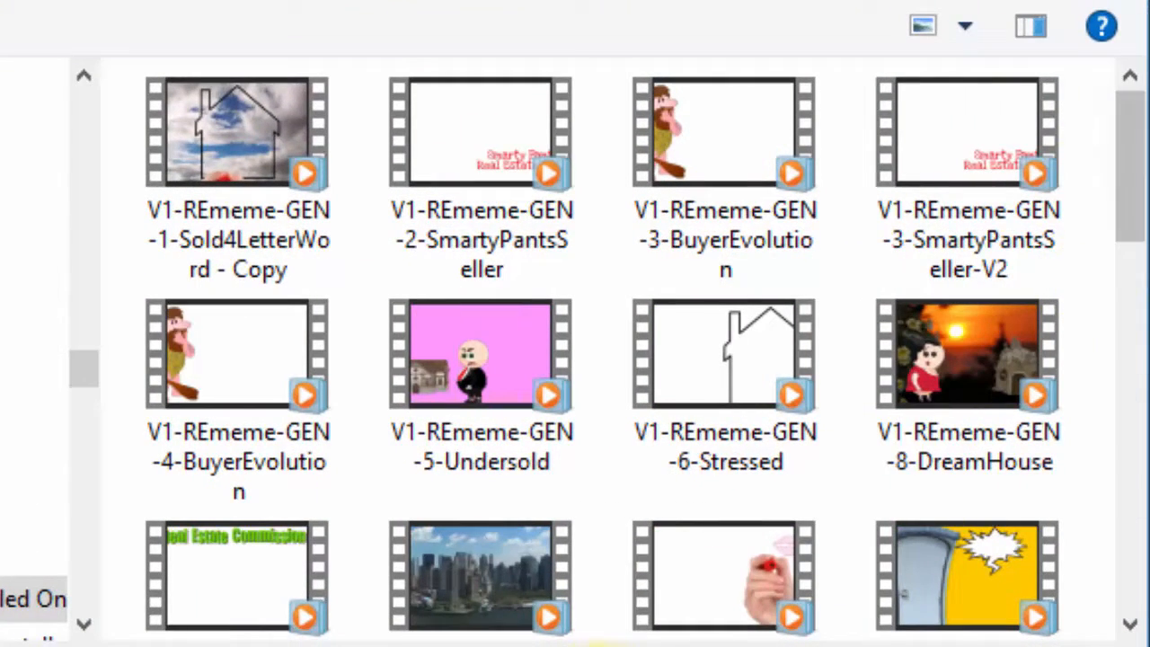
{"action": "left_click_drag", "start_coordinate": [597, 642], "coordinate": [628, 646]}
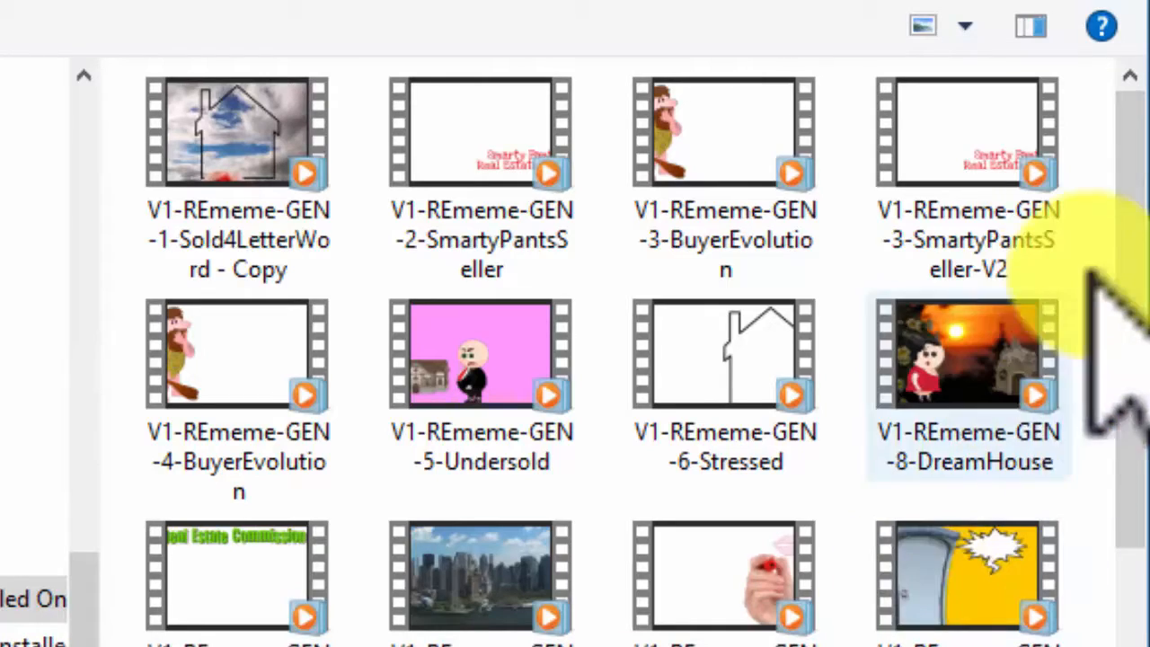
{"action": "left_click_drag", "start_coordinate": [1125, 297], "coordinate": [1129, 385]}
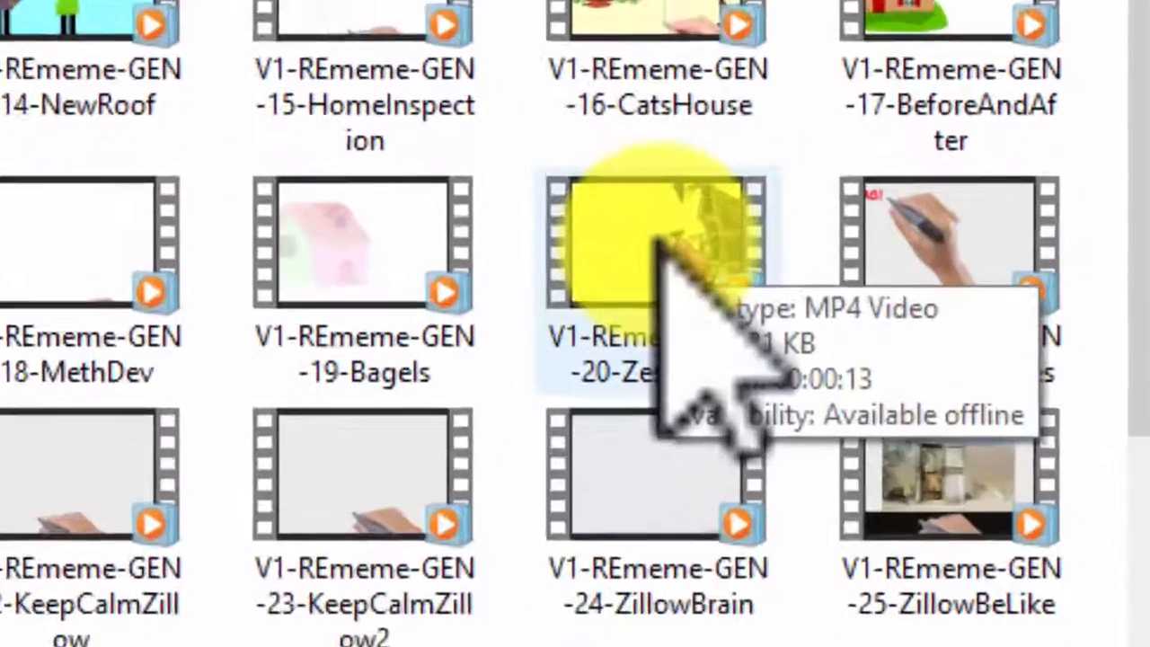
{"action": "left_click", "coordinate": [659, 240]}
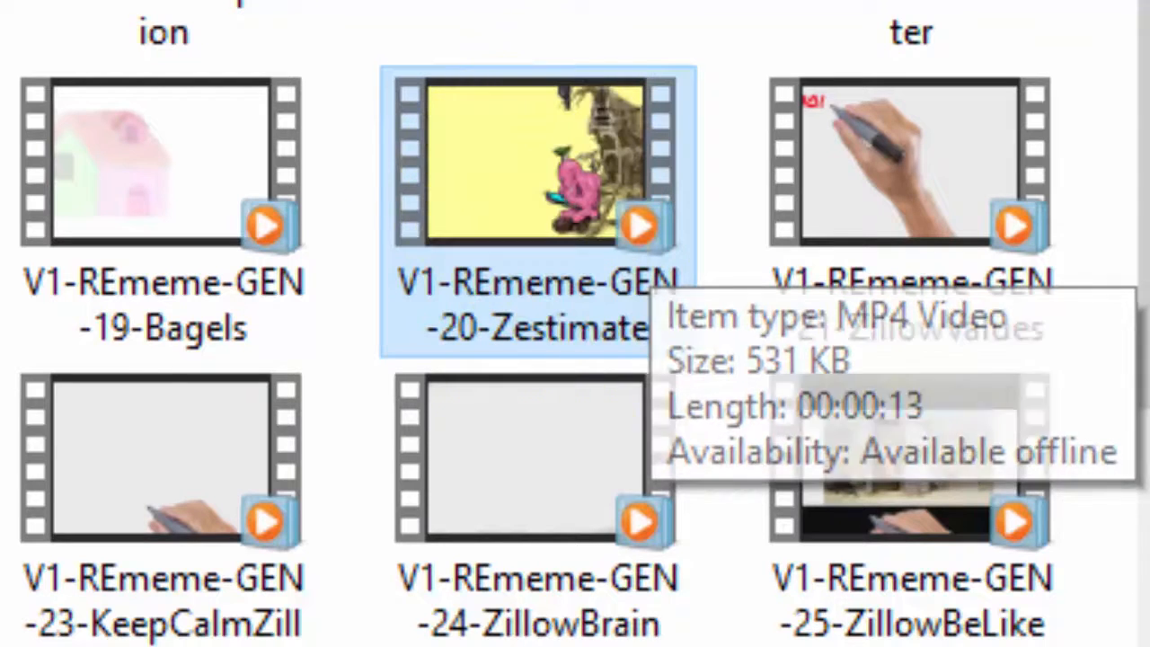
{"action": "key", "text": "alt+Tab"}
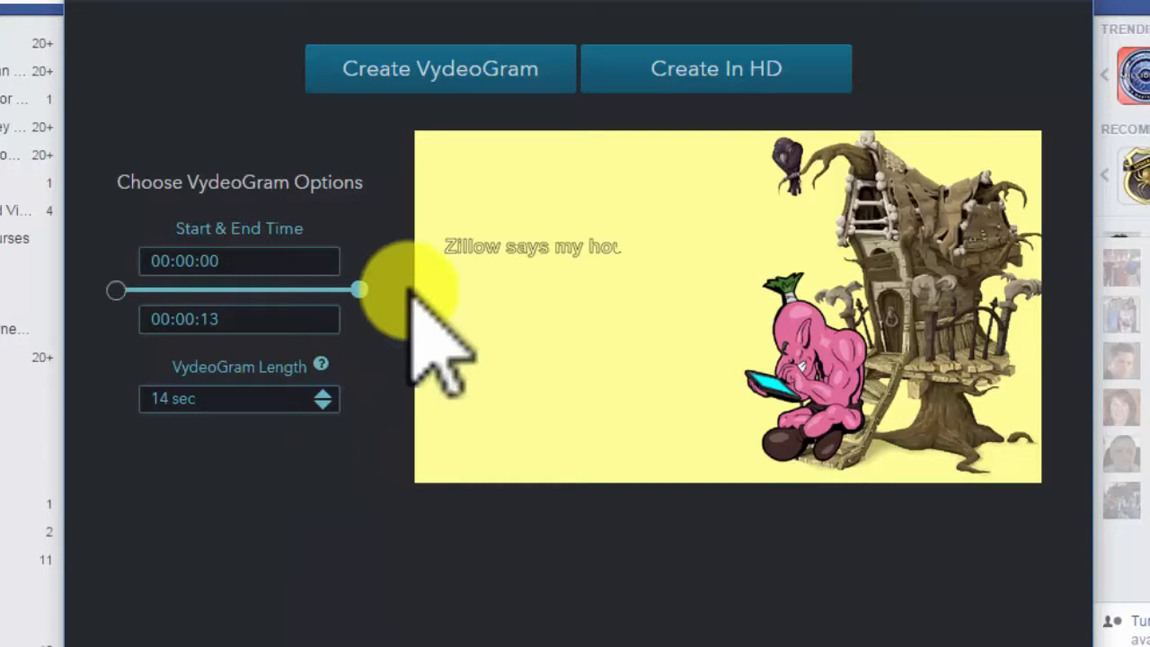
{"action": "left_click", "coordinate": [433, 79]}
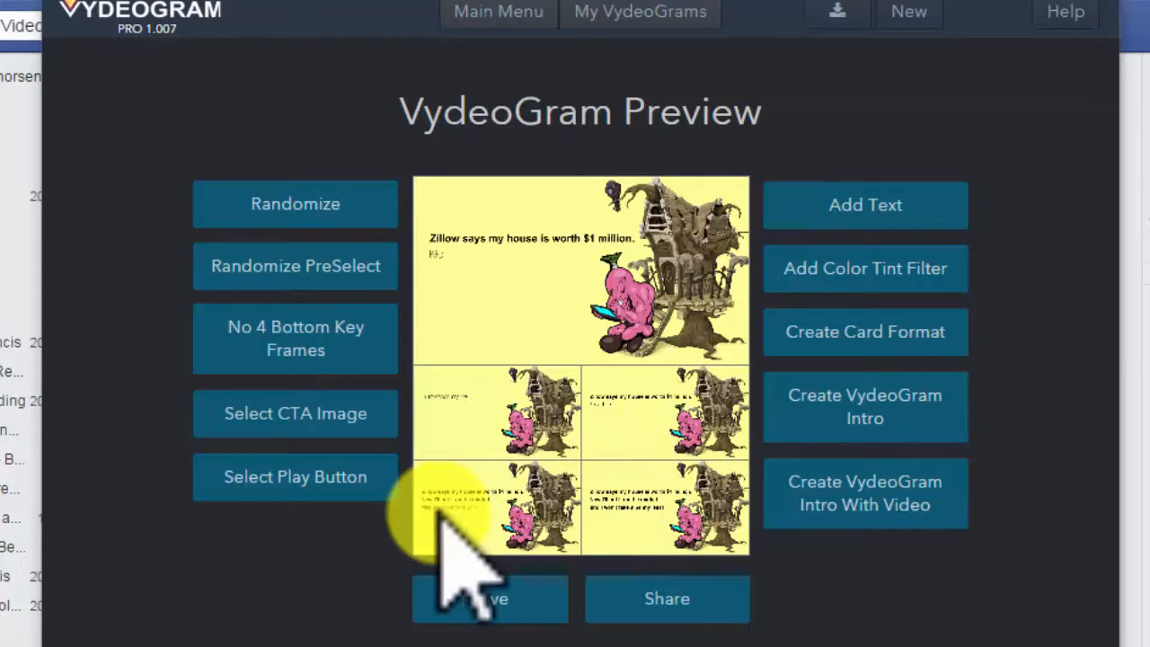
Pick the purple triangle on a multicolored circle from the gallery as the VydeoGram's play button
{"action": "left_click", "coordinate": [316, 481]}
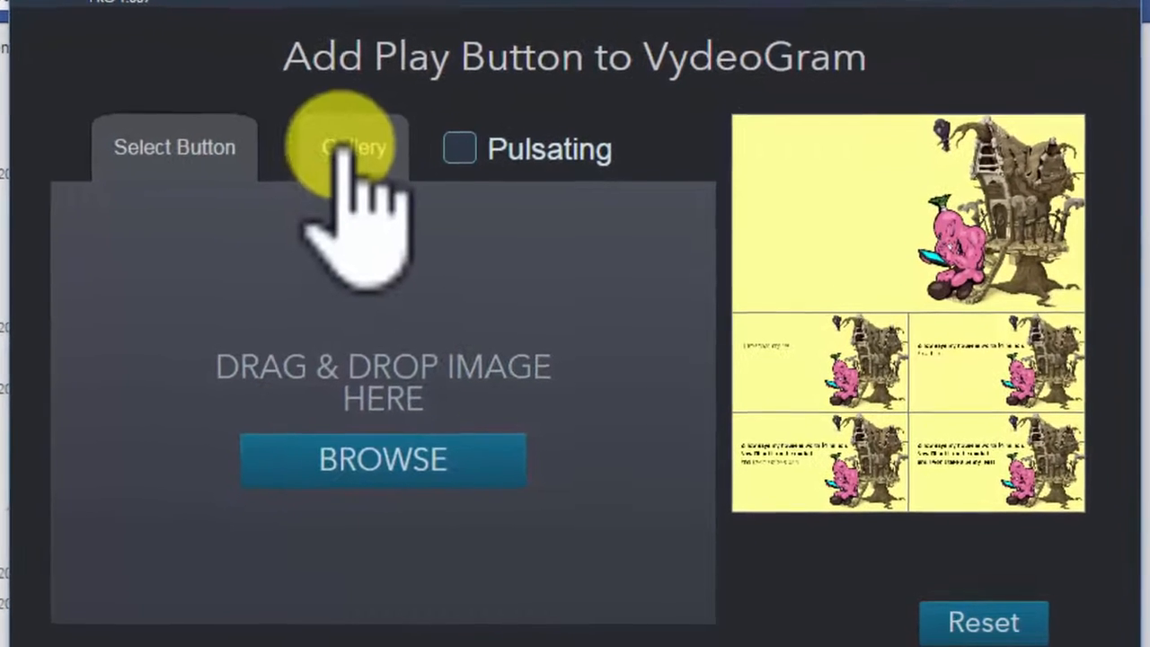
{"action": "left_click", "coordinate": [346, 140]}
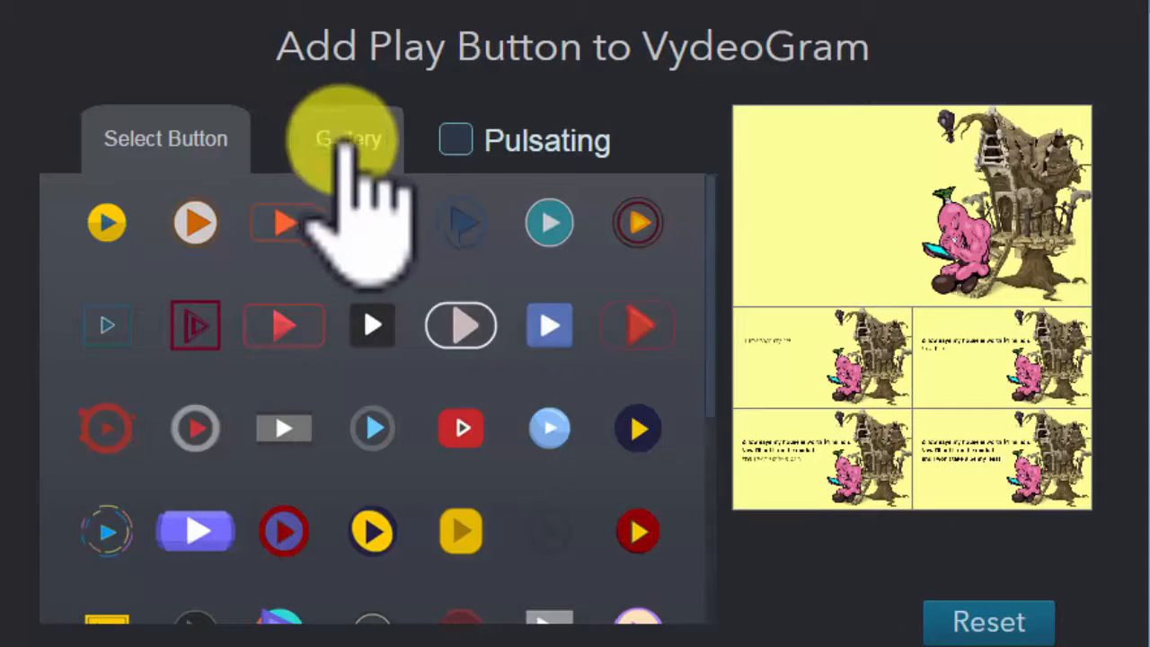
{"action": "left_click_drag", "start_coordinate": [707, 224], "coordinate": [706, 386]}
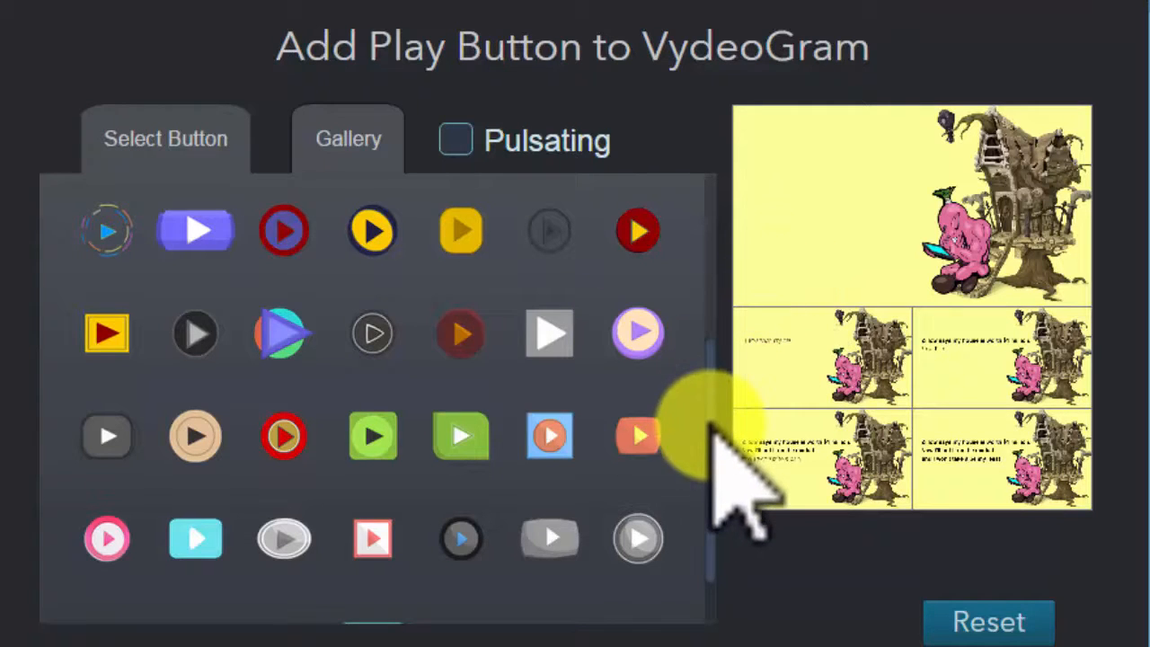
{"action": "left_click_drag", "start_coordinate": [706, 418], "coordinate": [710, 315]}
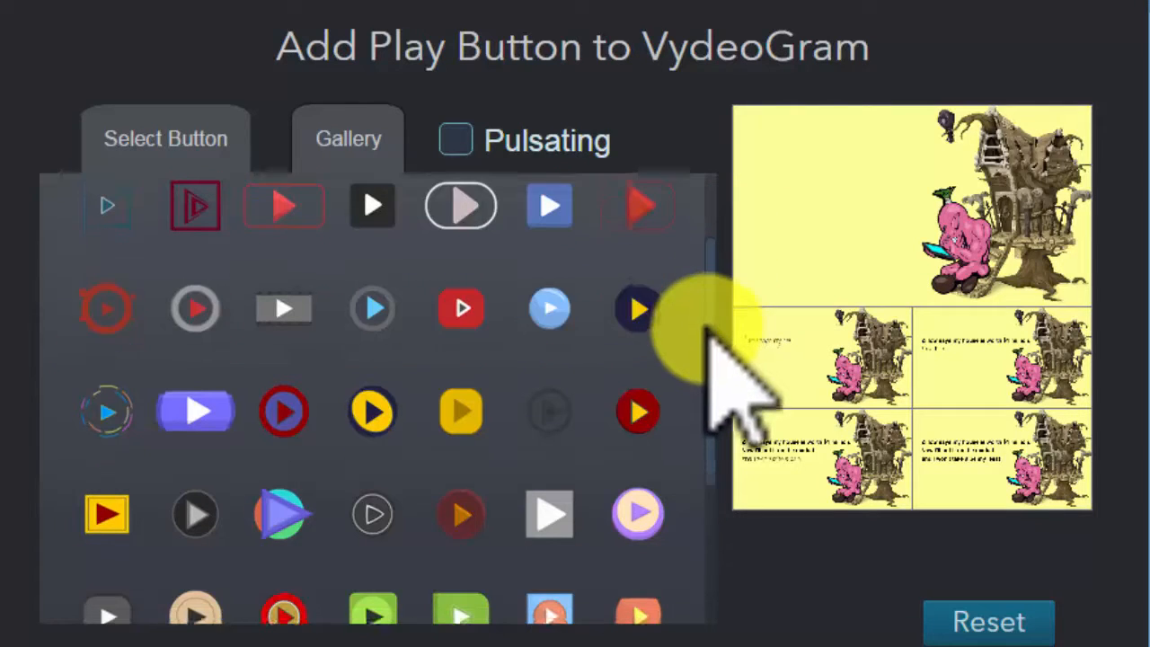
{"action": "left_click", "coordinate": [456, 142]}
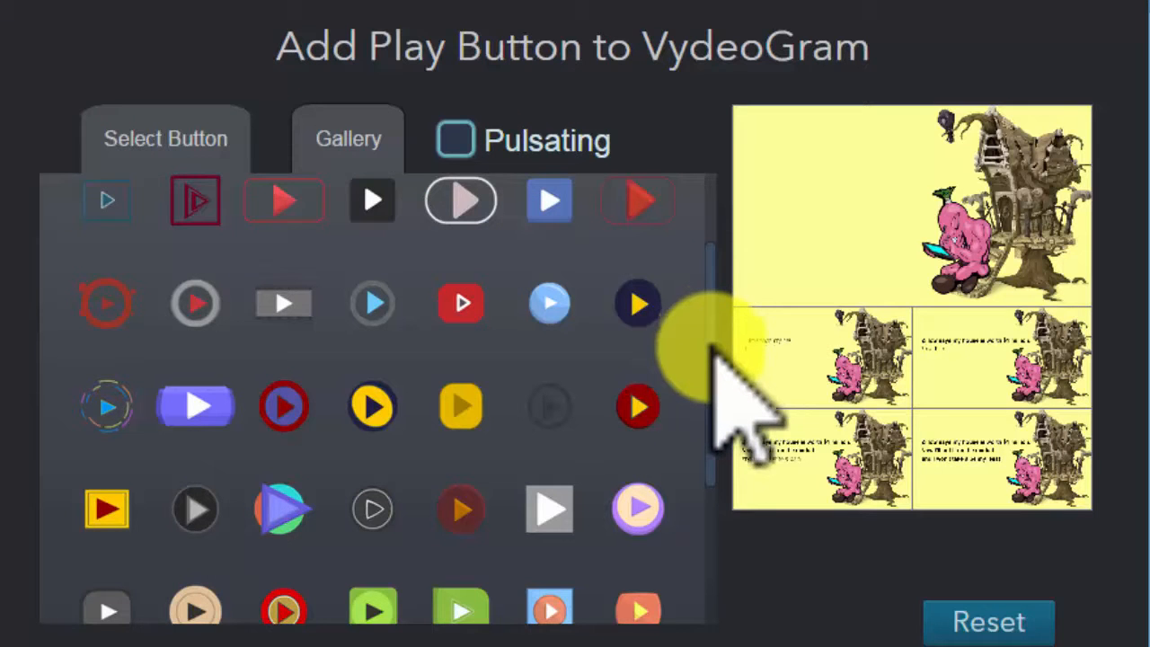
{"action": "left_click_drag", "start_coordinate": [712, 349], "coordinate": [705, 449]}
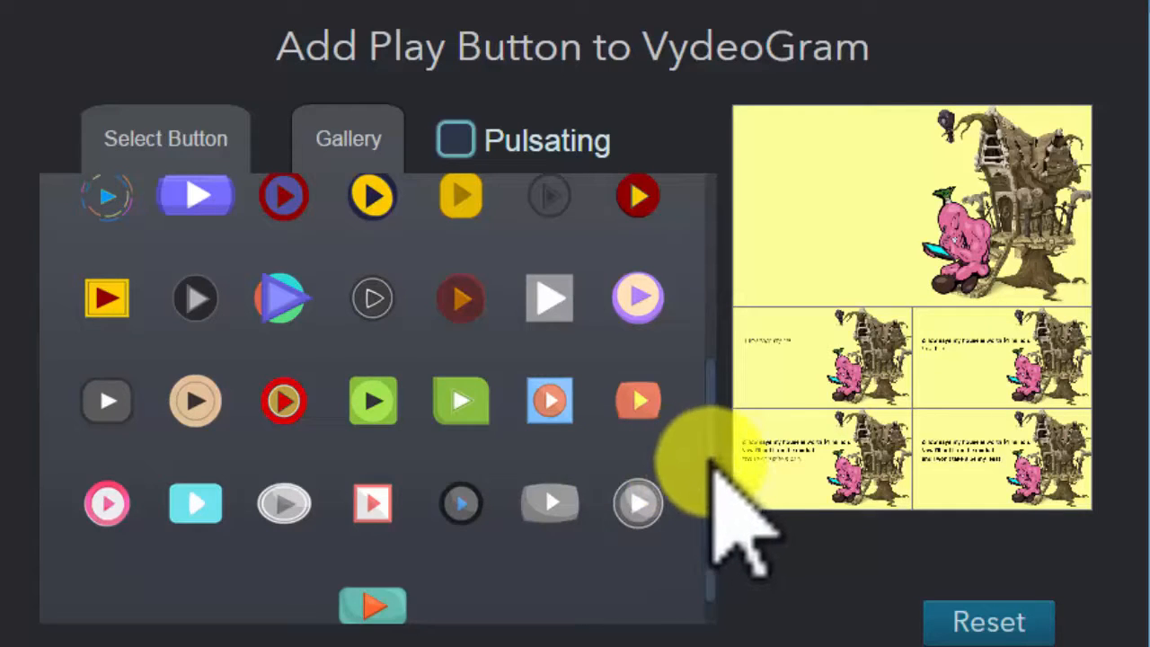
{"action": "left_click_drag", "start_coordinate": [714, 464], "coordinate": [716, 419]}
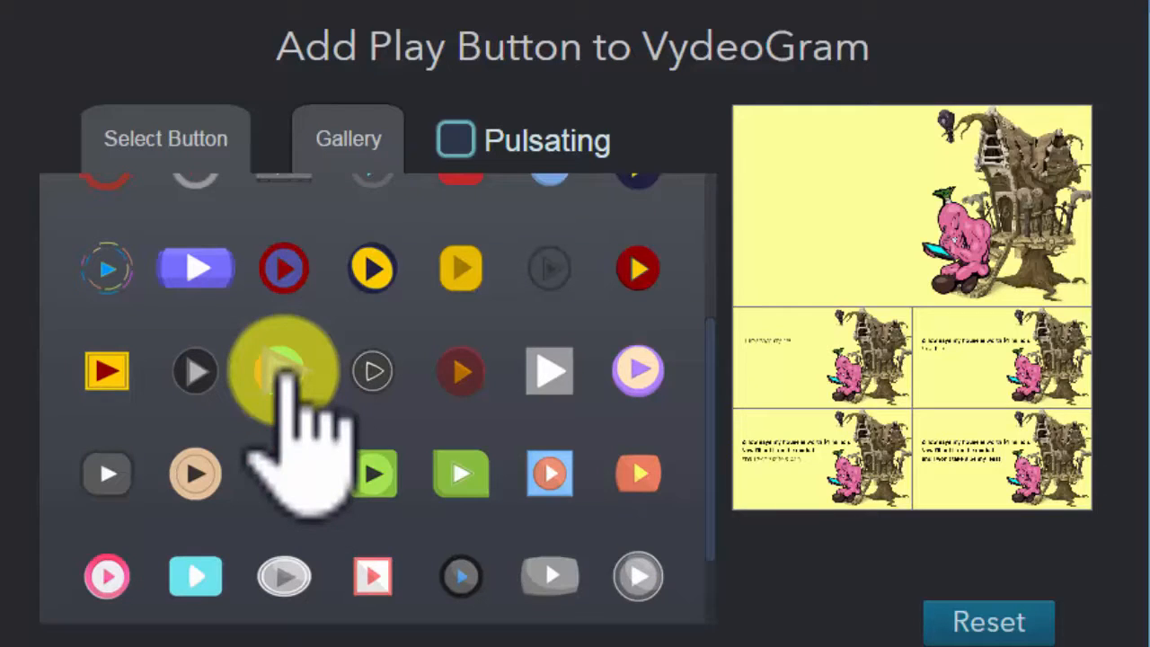
{"action": "left_click", "coordinate": [284, 371]}
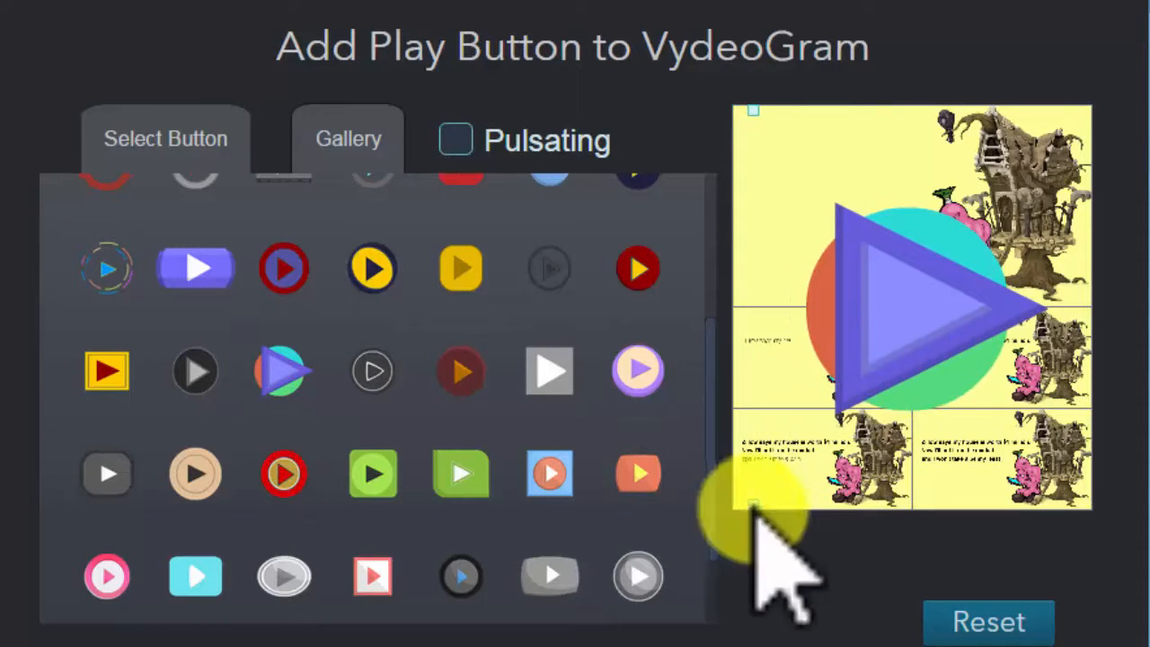
Shrink the play button and center it over the meme, make it pulsating, and add it to the VydeoGram
{"action": "left_click_drag", "start_coordinate": [770, 475], "coordinate": [813, 359]}
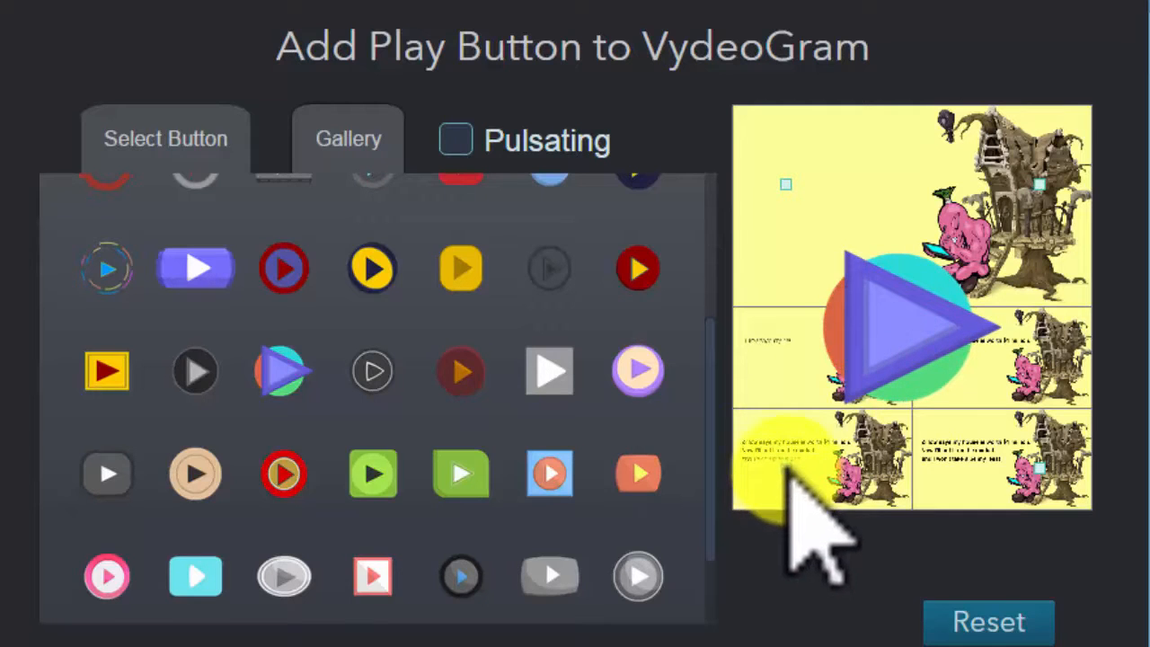
{"action": "left_click_drag", "start_coordinate": [787, 469], "coordinate": [801, 431]}
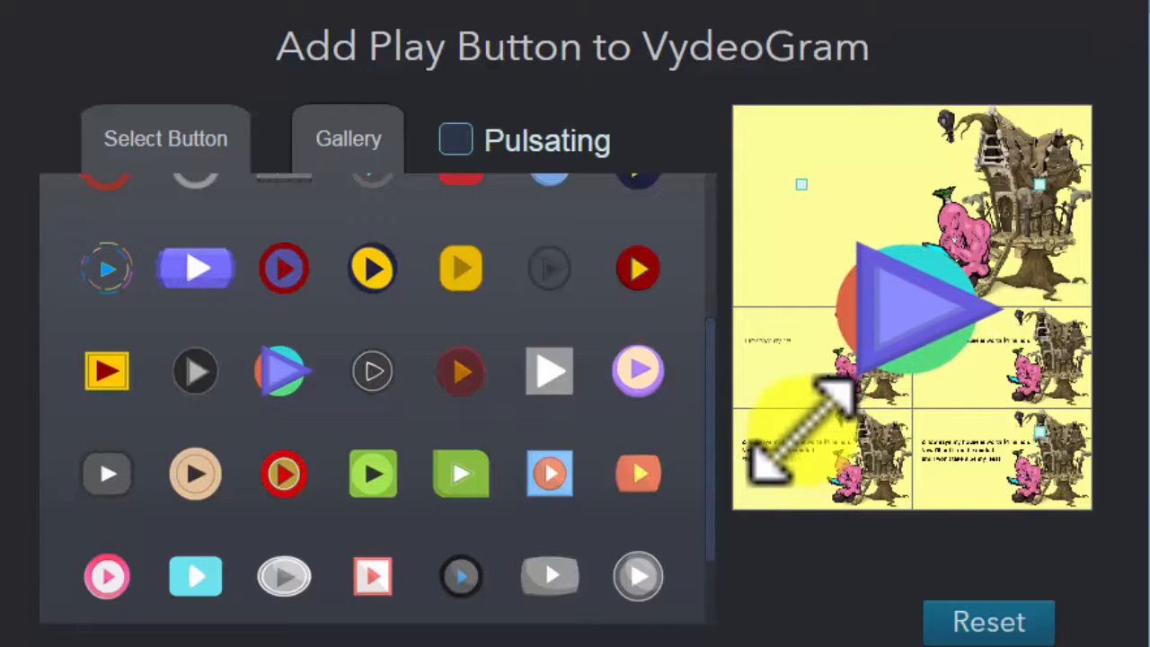
{"action": "left_click_drag", "start_coordinate": [892, 308], "coordinate": [884, 310]}
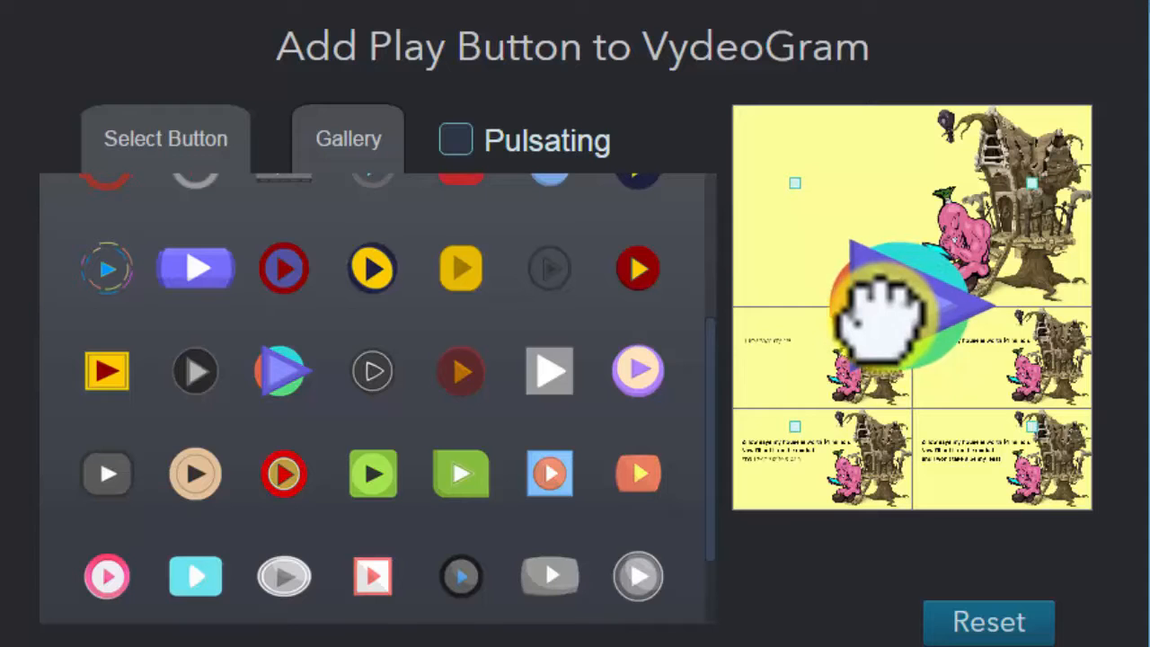
{"action": "left_click", "coordinate": [455, 139]}
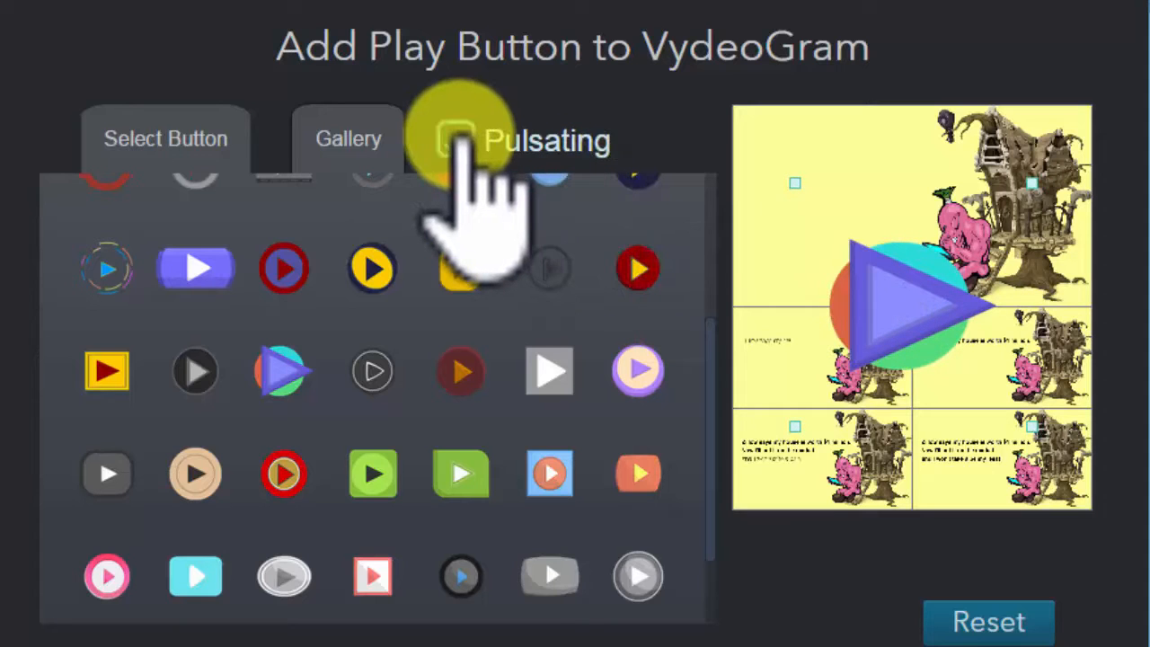
{"action": "left_click_drag", "start_coordinate": [795, 426], "coordinate": [810, 405]}
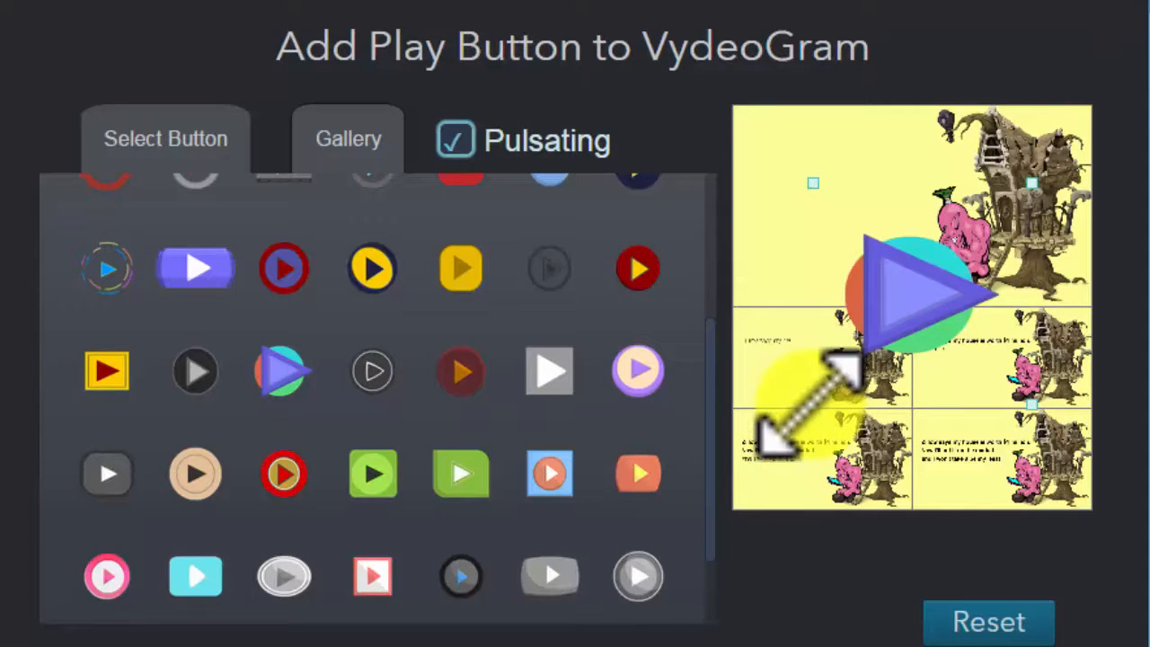
{"action": "left_click", "coordinate": [970, 625]}
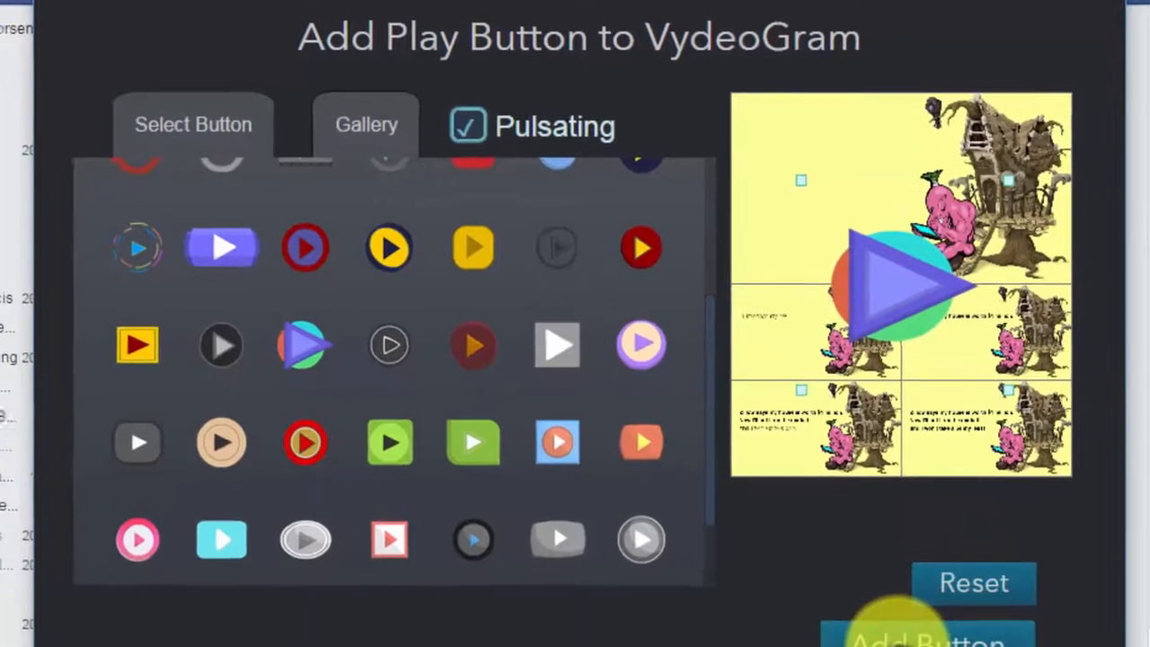
{"action": "left_click", "coordinate": [876, 586]}
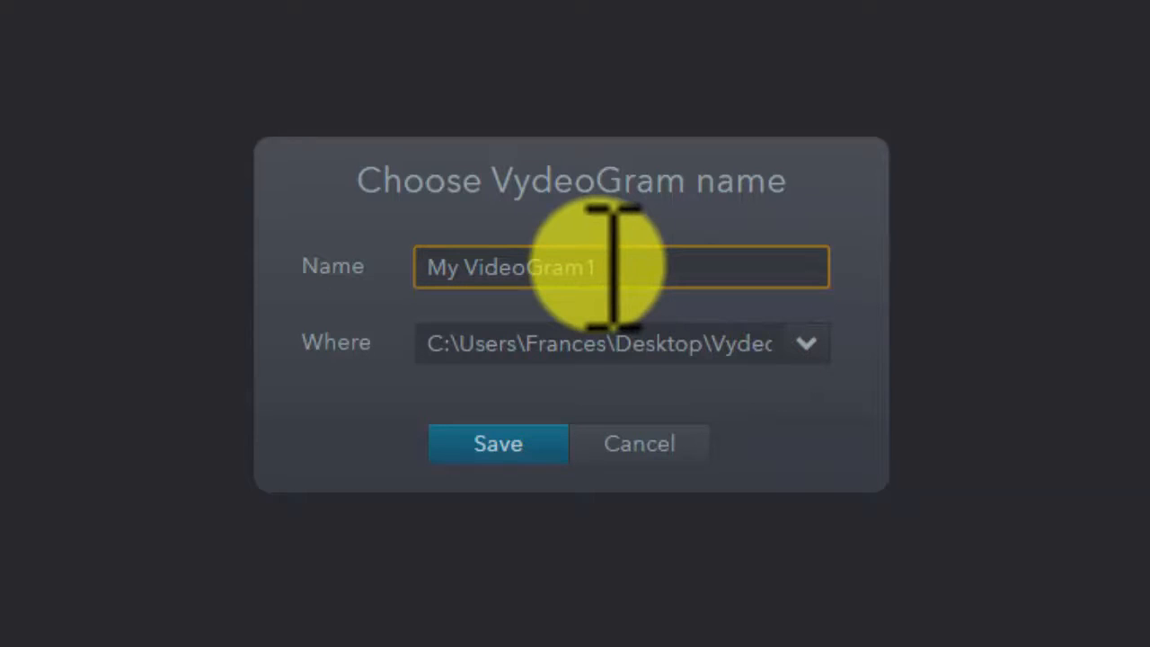
Save the VydeoGram under the name HomeValueMeme1
{"action": "left_click_drag", "start_coordinate": [596, 266], "coordinate": [370, 251]}
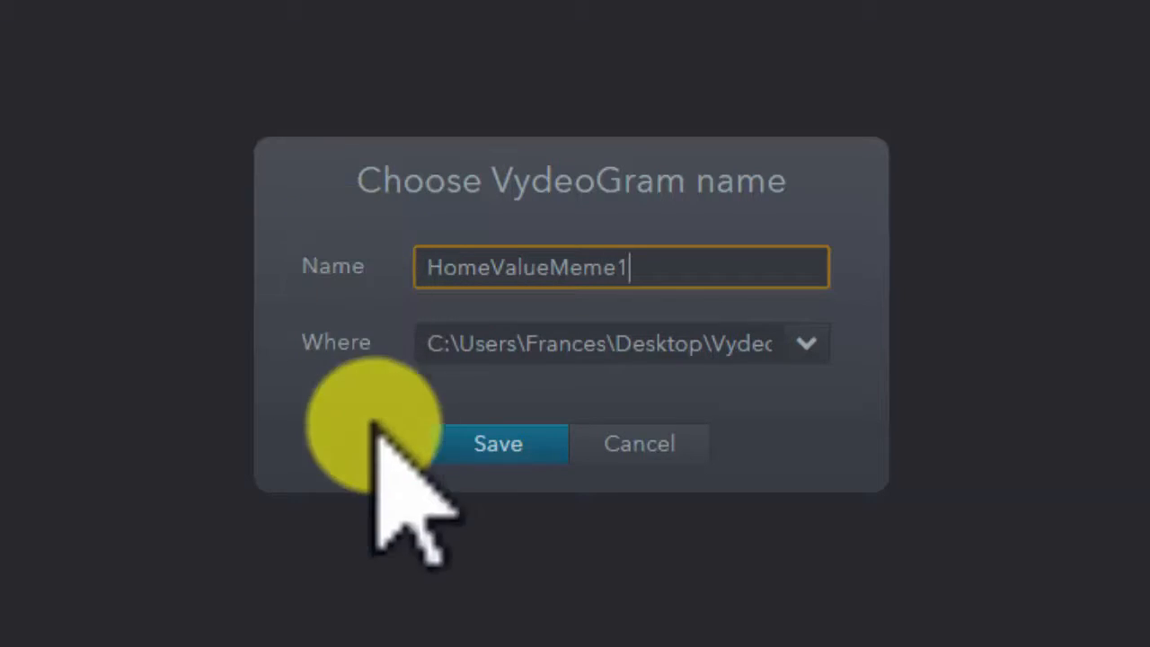
{"action": "left_click", "coordinate": [465, 448]}
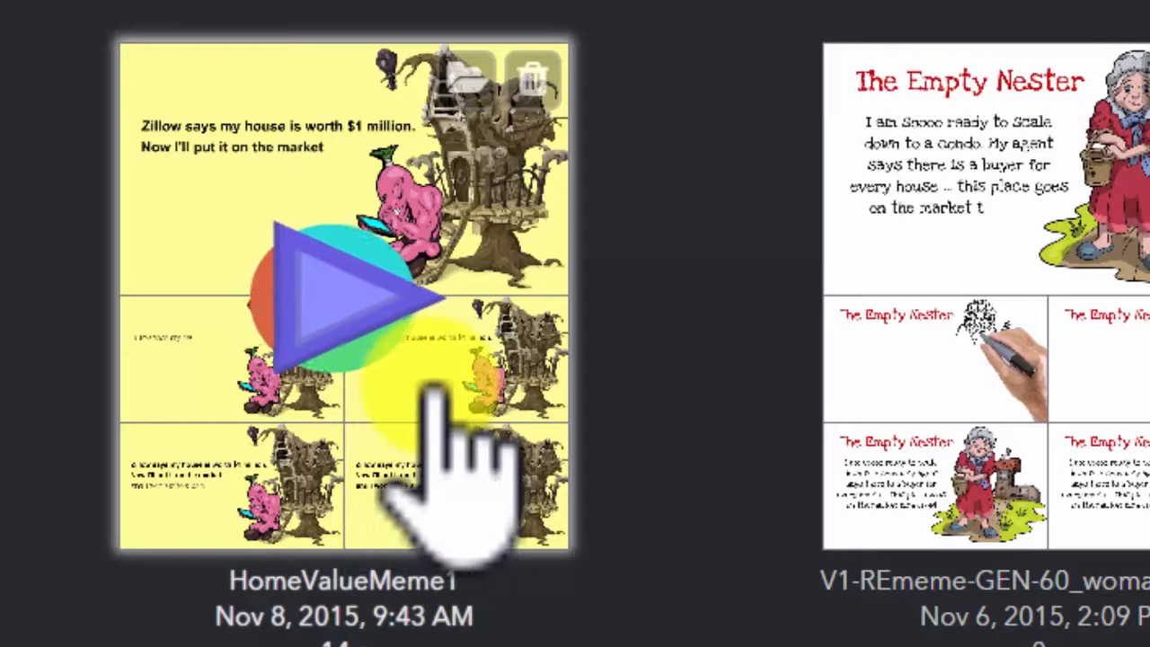
Open the saved HomeValueMeme1 VydeoGram, start its card-format version and select the Troll_Value_Blog_png image
{"action": "left_click", "coordinate": [402, 296]}
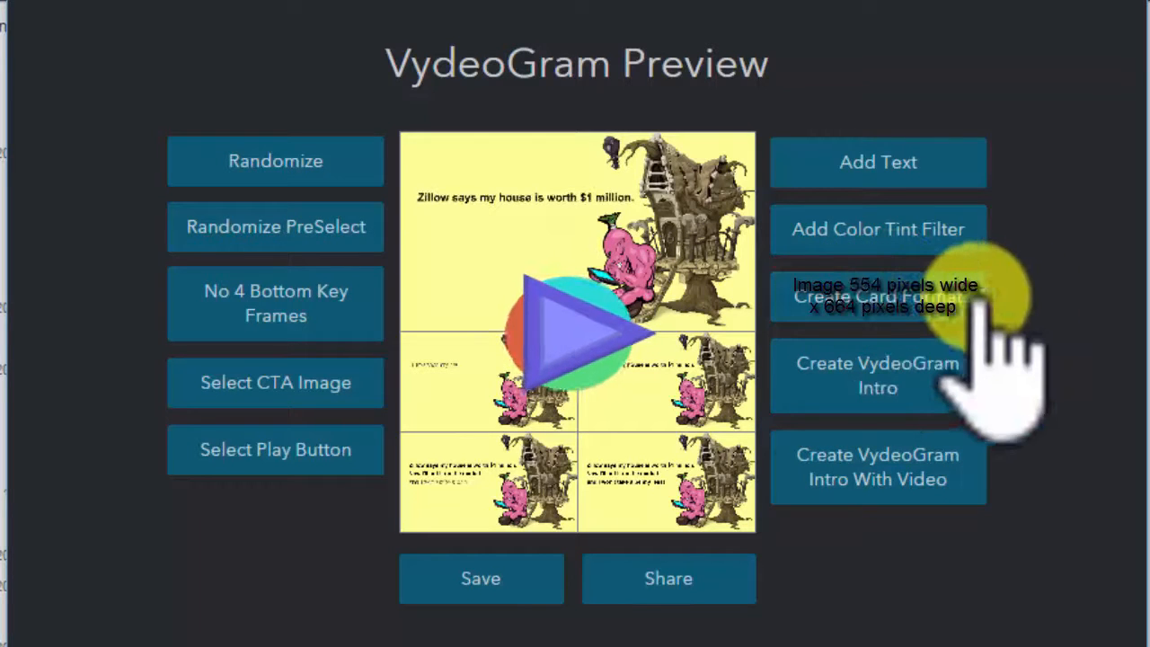
{"action": "left_click", "coordinate": [928, 306]}
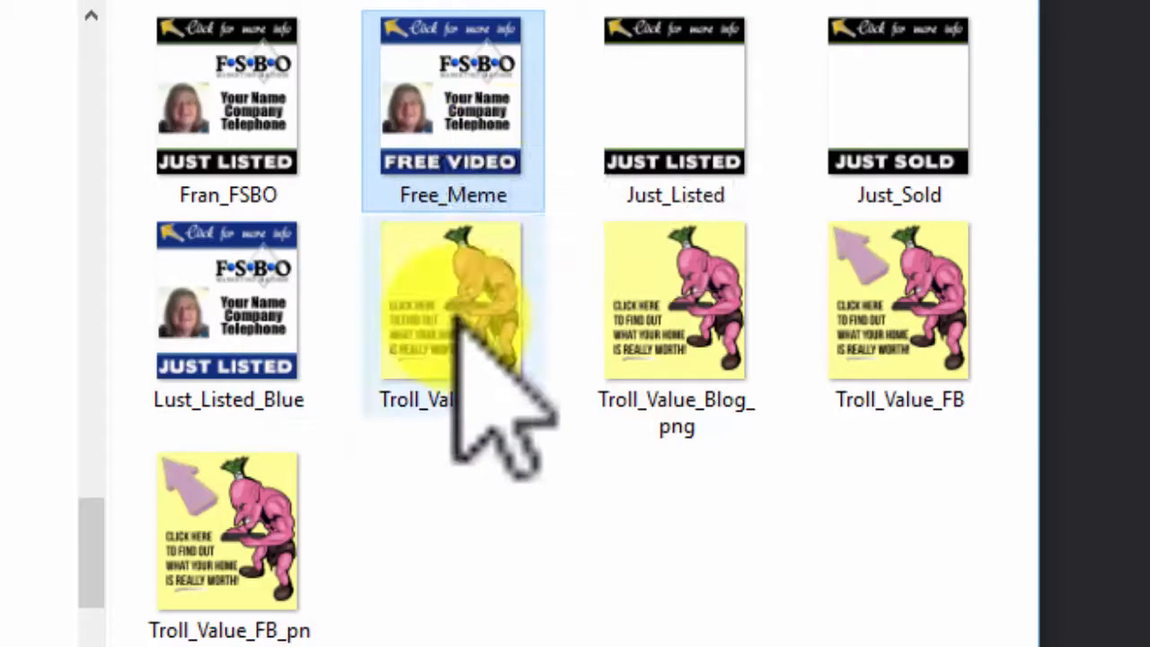
{"action": "mouse_move", "coordinate": [452, 312]}
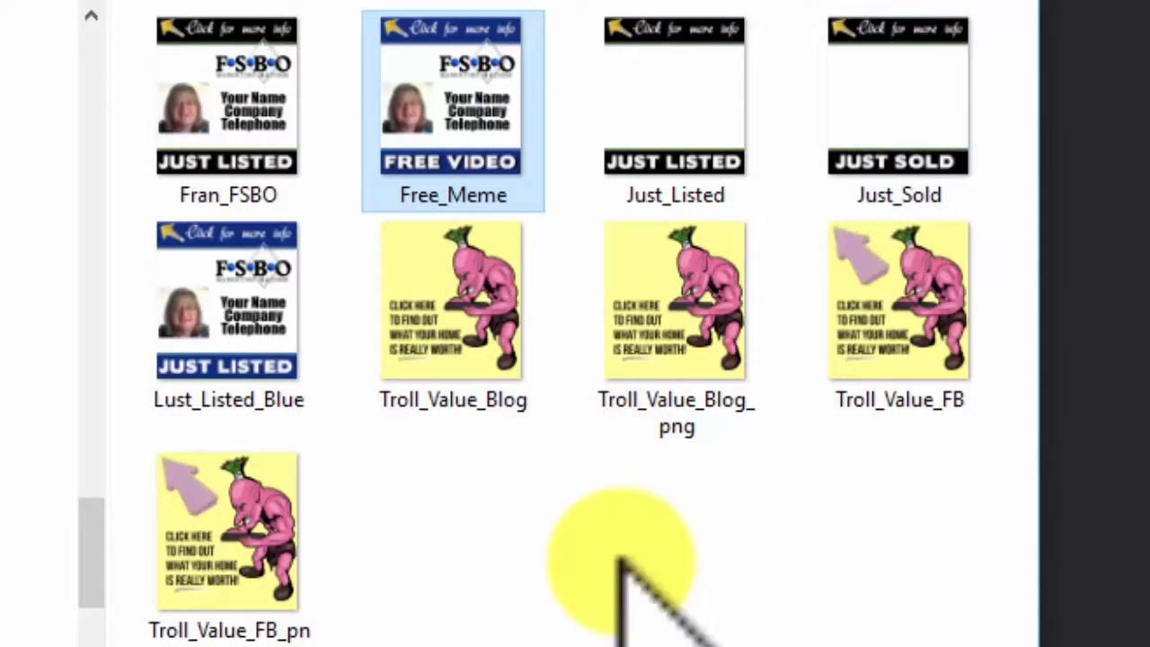
{"action": "left_click", "coordinate": [690, 366]}
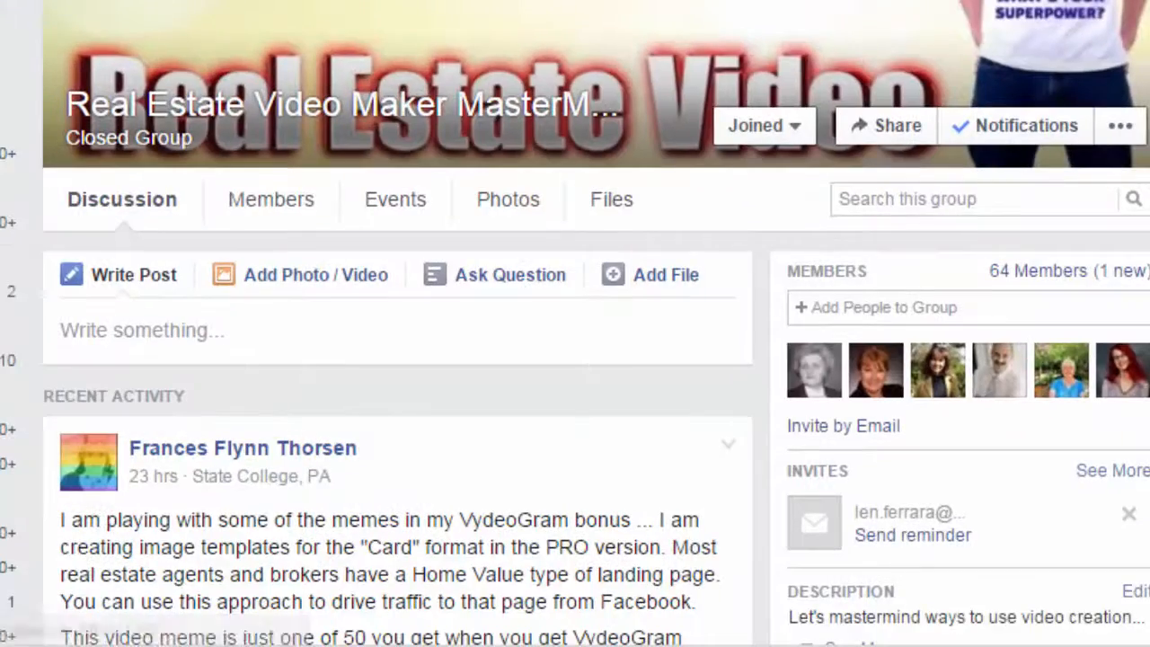
Switch to the Real Estate Video Maker group on Facebook, play the home-value card GIF and expand its post's full text
{"action": "scroll", "coordinate": [398, 360], "scroll_direction": "down", "scroll_amount": 10}
{"action": "scroll", "coordinate": [398, 359], "scroll_direction": "up", "scroll_amount": 4}
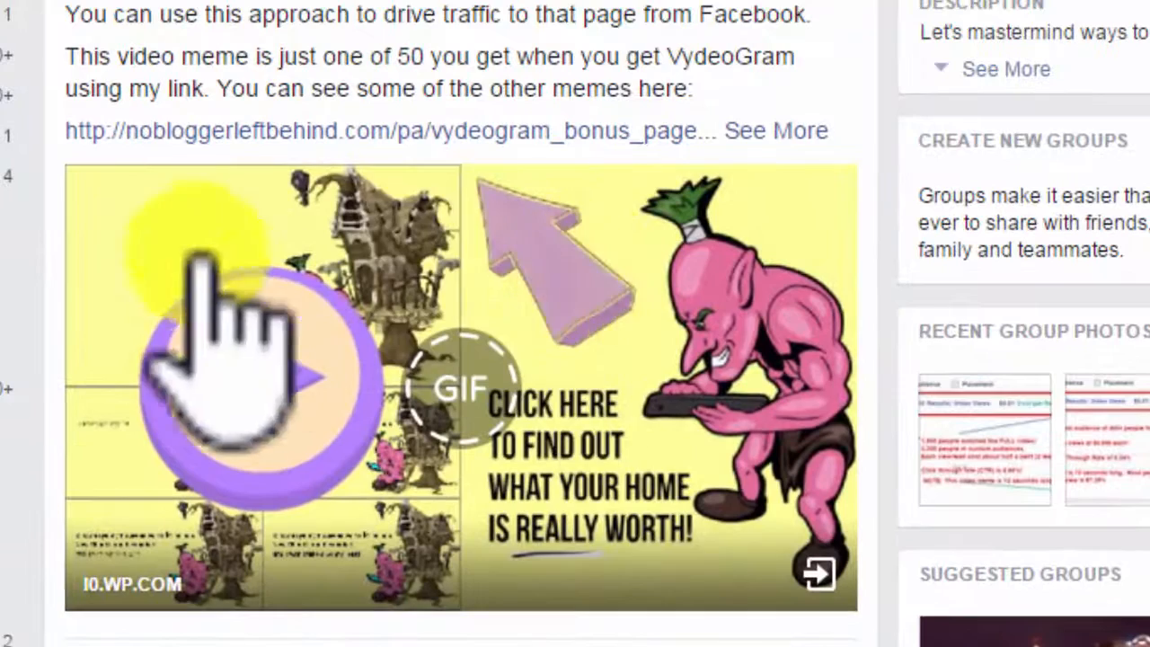
{"action": "left_click", "coordinate": [461, 387]}
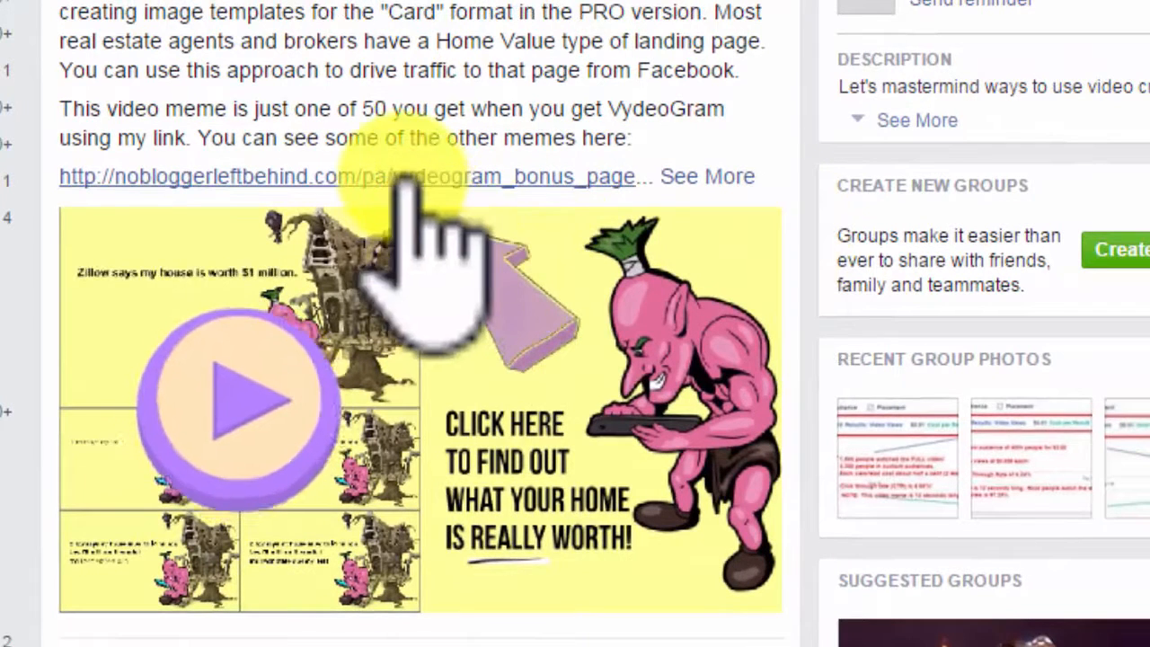
{"action": "left_click", "coordinate": [708, 177]}
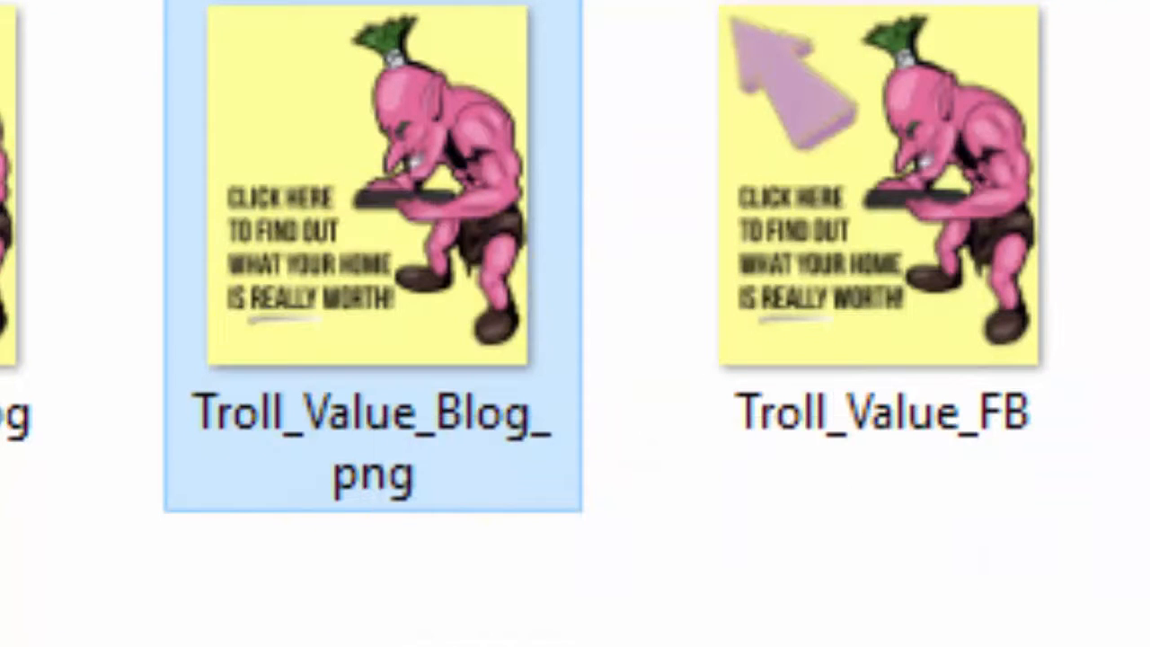
Use the Troll_Value_FB image with the arrow as the card's picture and save the card as HouseValueCard1
{"action": "left_click", "coordinate": [935, 369]}
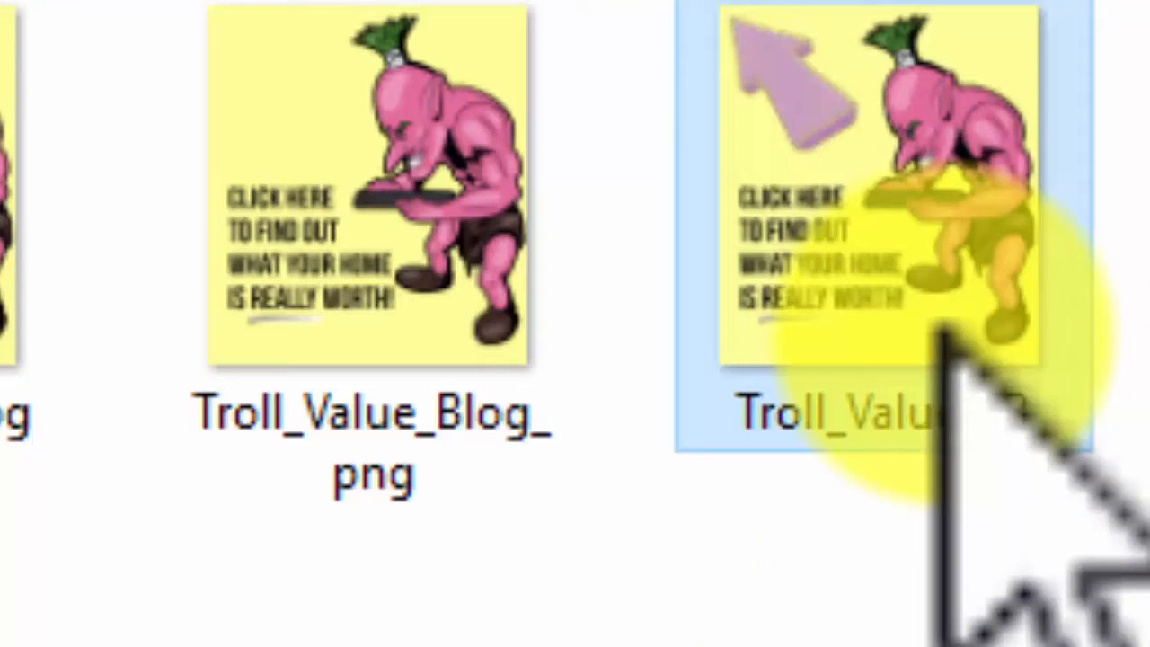
{"action": "left_click_drag", "start_coordinate": [881, 225], "coordinate": [386, 539]}
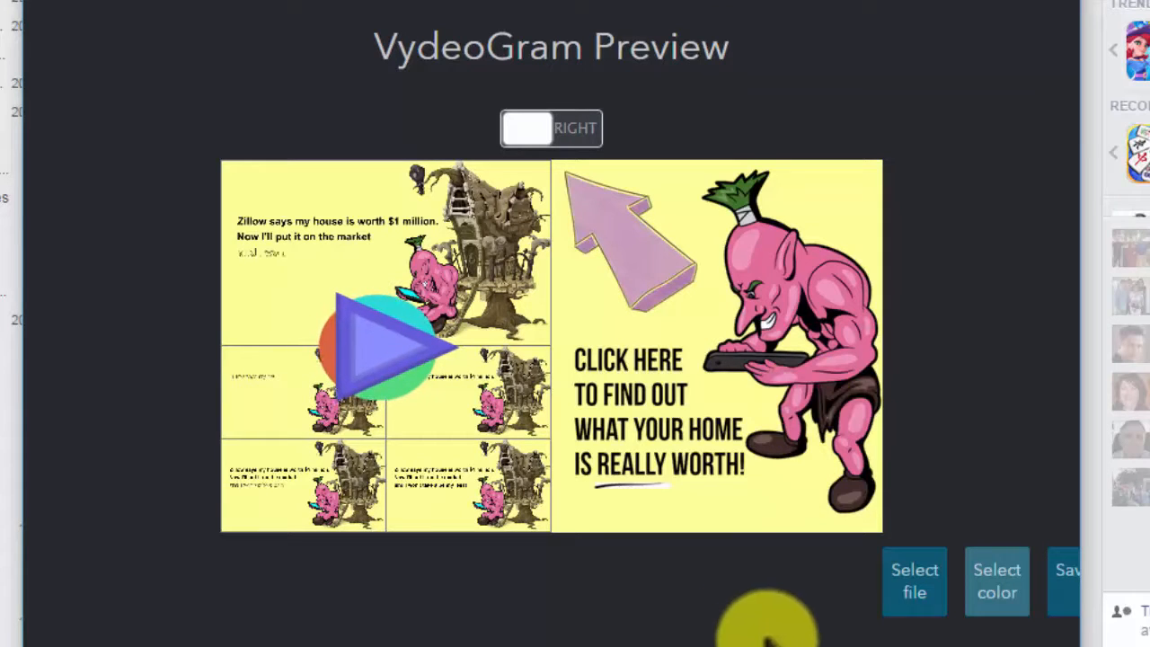
{"action": "left_click", "coordinate": [1069, 582]}
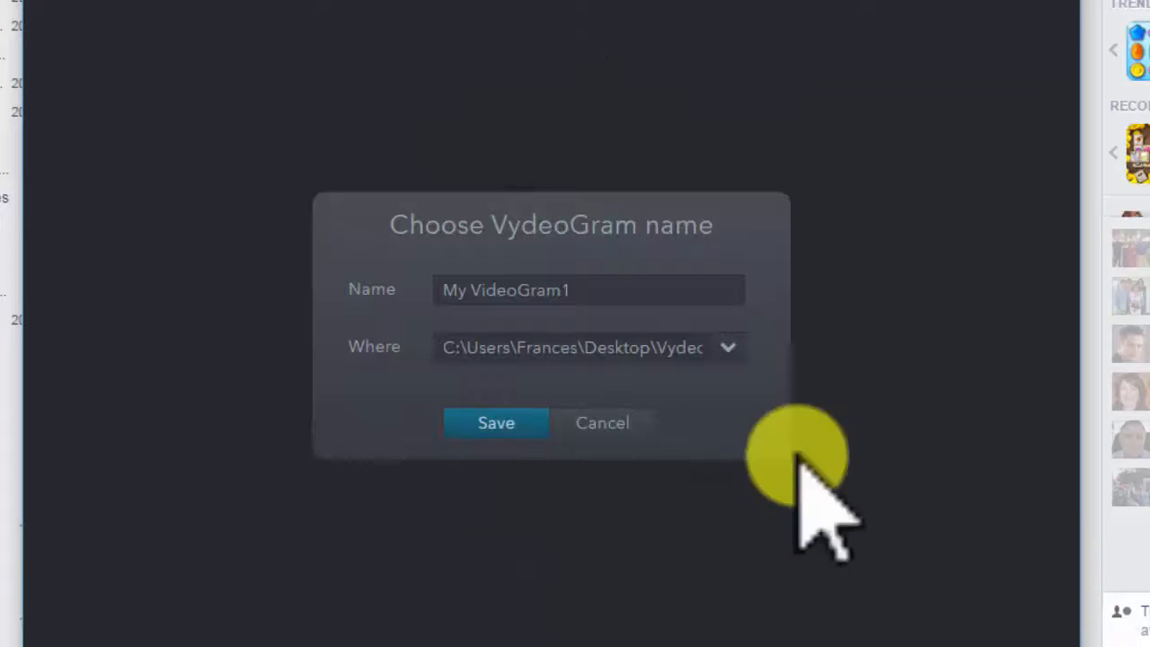
{"action": "left_click", "coordinate": [607, 289]}
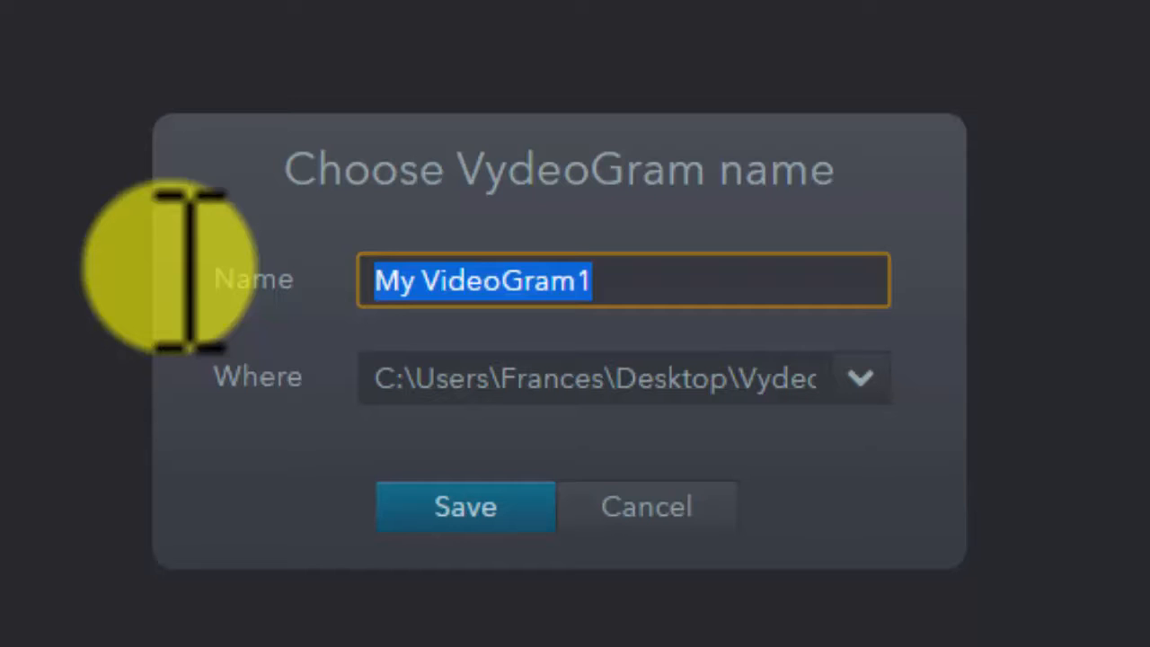
{"action": "type", "text": "HouseValueCard1"}
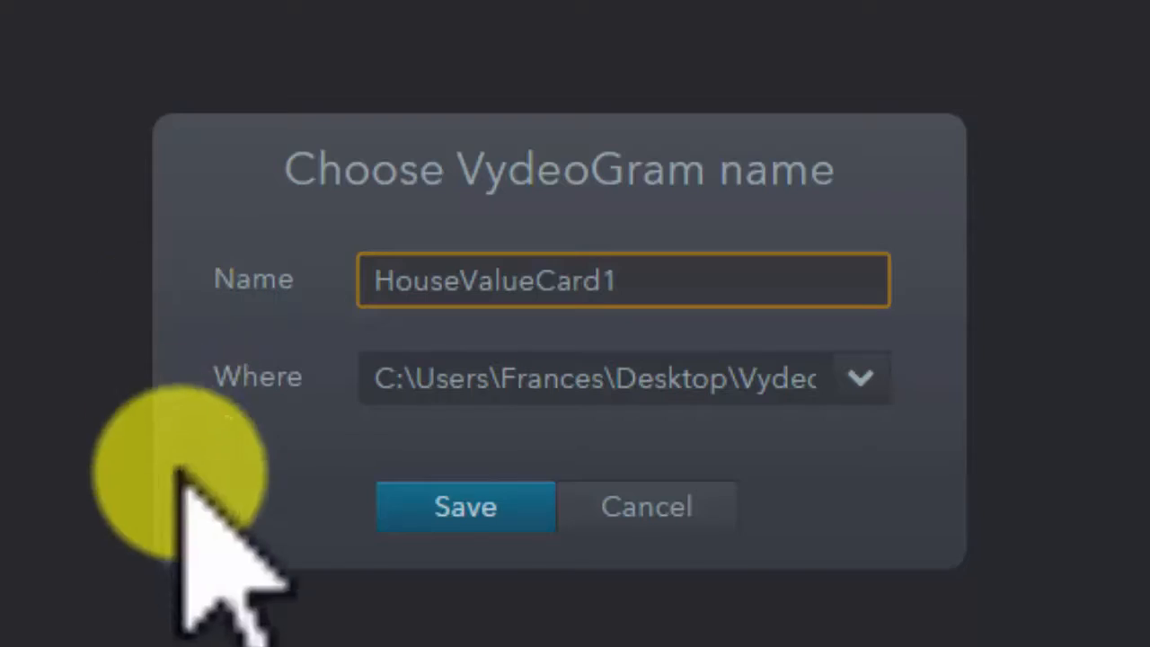
{"action": "left_click", "coordinate": [462, 505]}
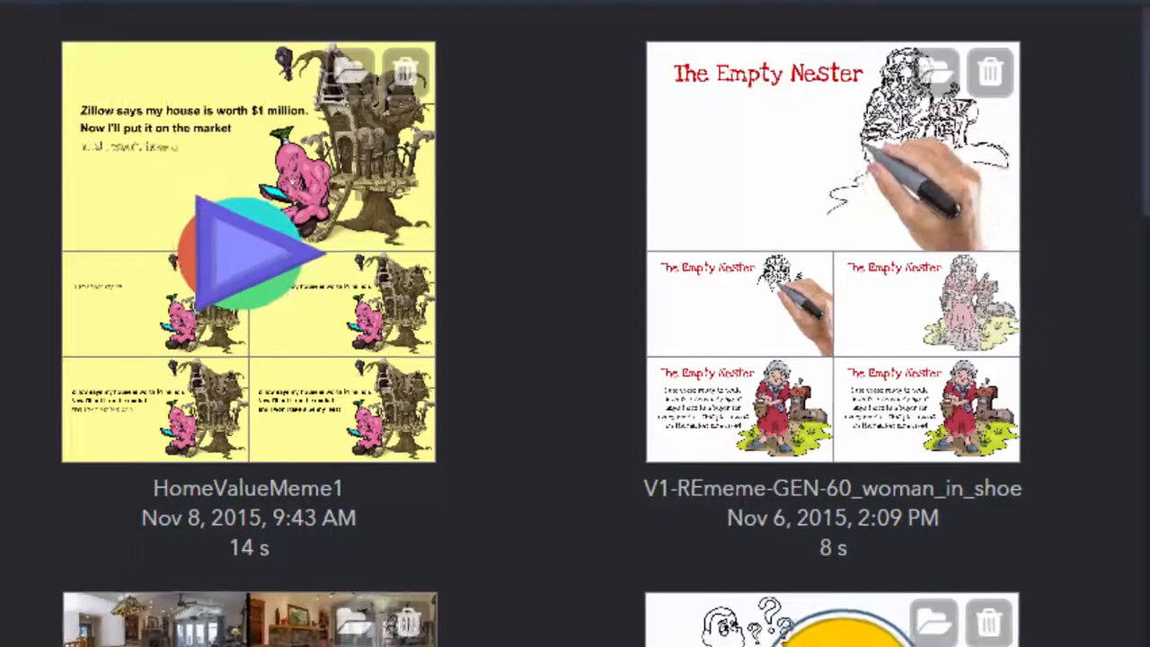
Switch to File Explorer, find the HouseValueCard1 GIF in the VydeoGram folder and open it for viewing
{"action": "mouse_move", "coordinate": [488, 633]}
{"action": "left_click", "coordinate": [527, 603]}
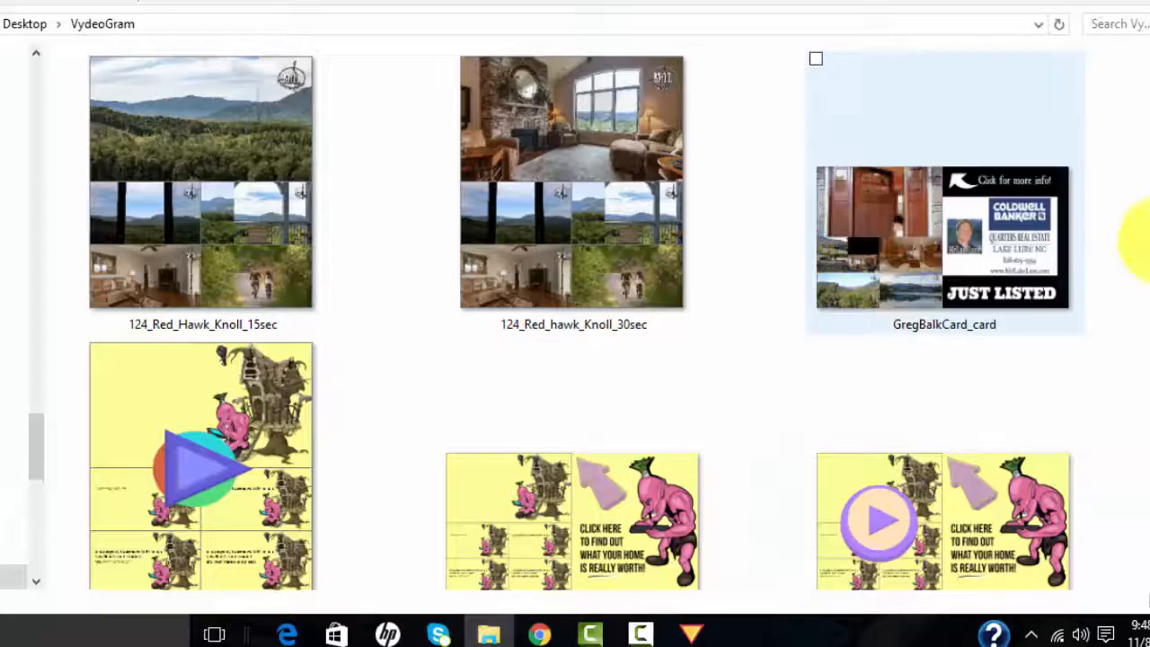
{"action": "scroll", "coordinate": [1148, 216], "scroll_direction": "down", "scroll_amount": 3}
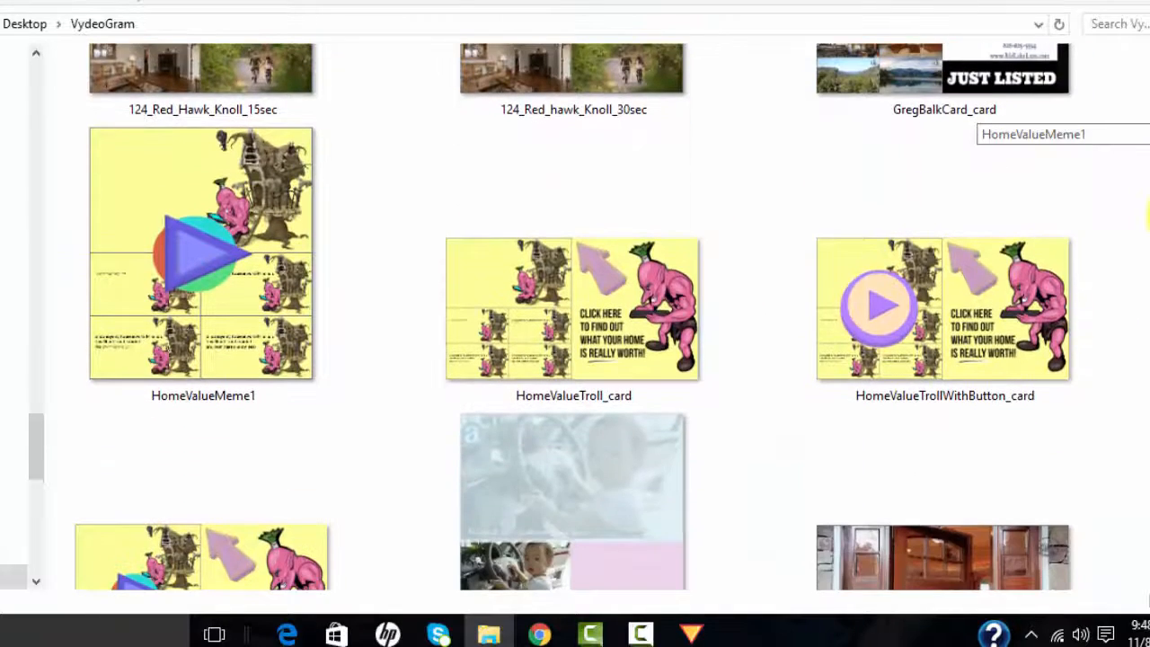
{"action": "mouse_move", "coordinate": [1149, 215]}
{"action": "left_mouse_down"}
{"action": "mouse_move", "coordinate": [1149, 275]}
{"action": "mouse_move", "coordinate": [1149, 224]}
{"action": "left_mouse_up"}
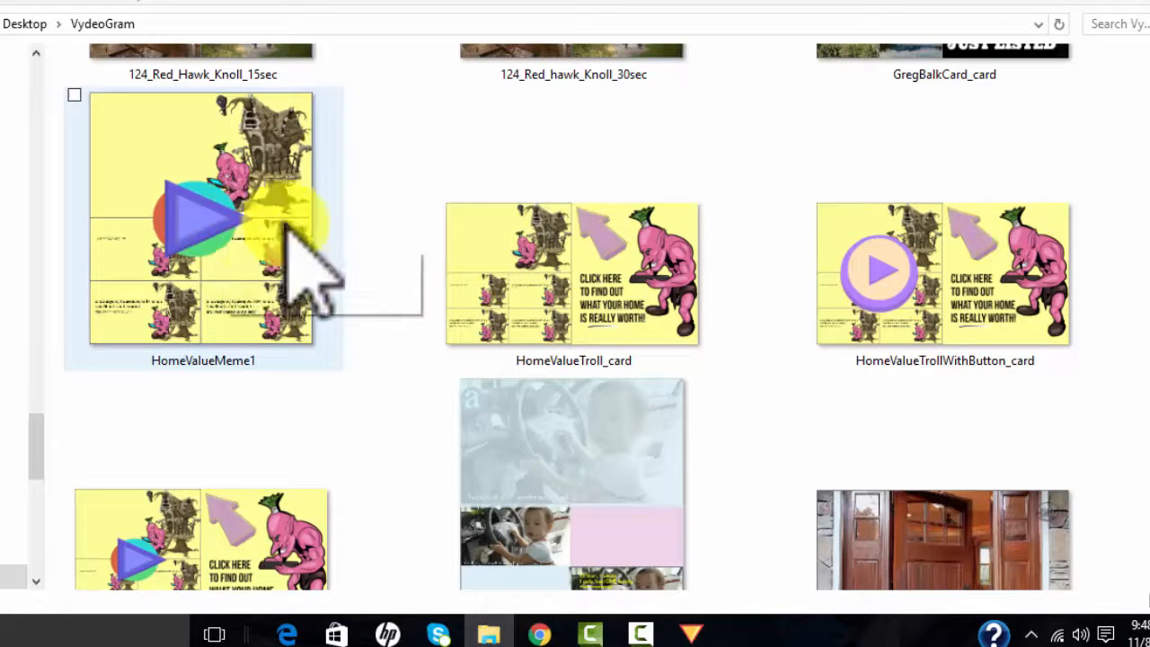
{"action": "left_click_drag", "start_coordinate": [1149, 207], "coordinate": [1149, 340]}
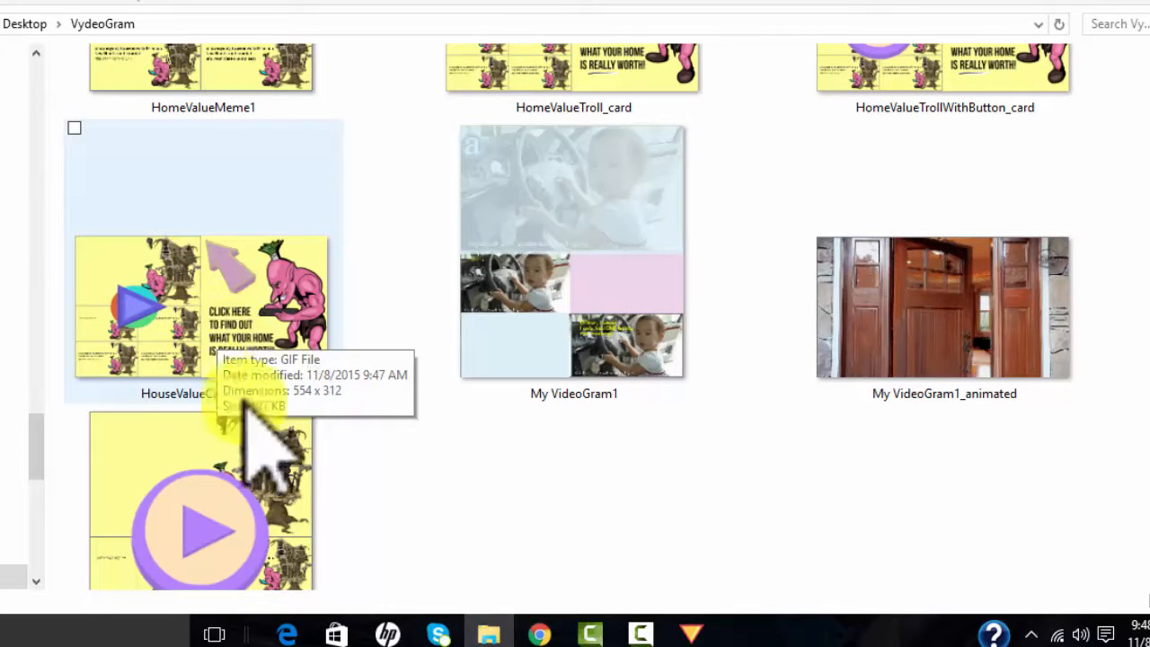
{"action": "left_click", "coordinate": [236, 336]}
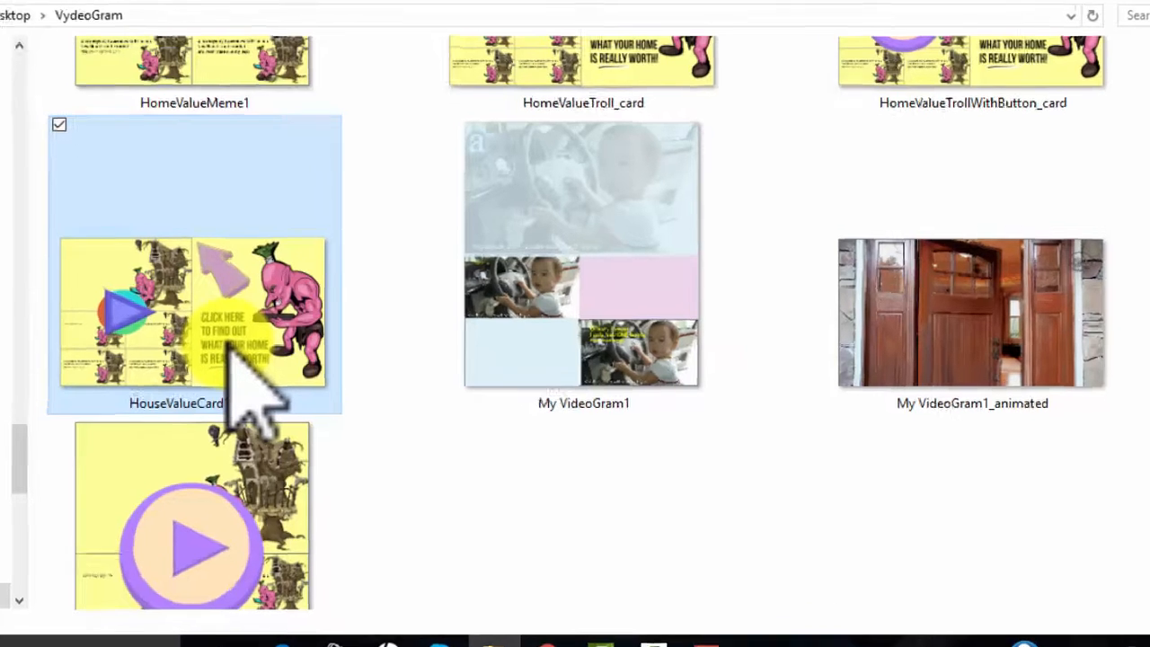
{"action": "double_click", "coordinate": [236, 338]}
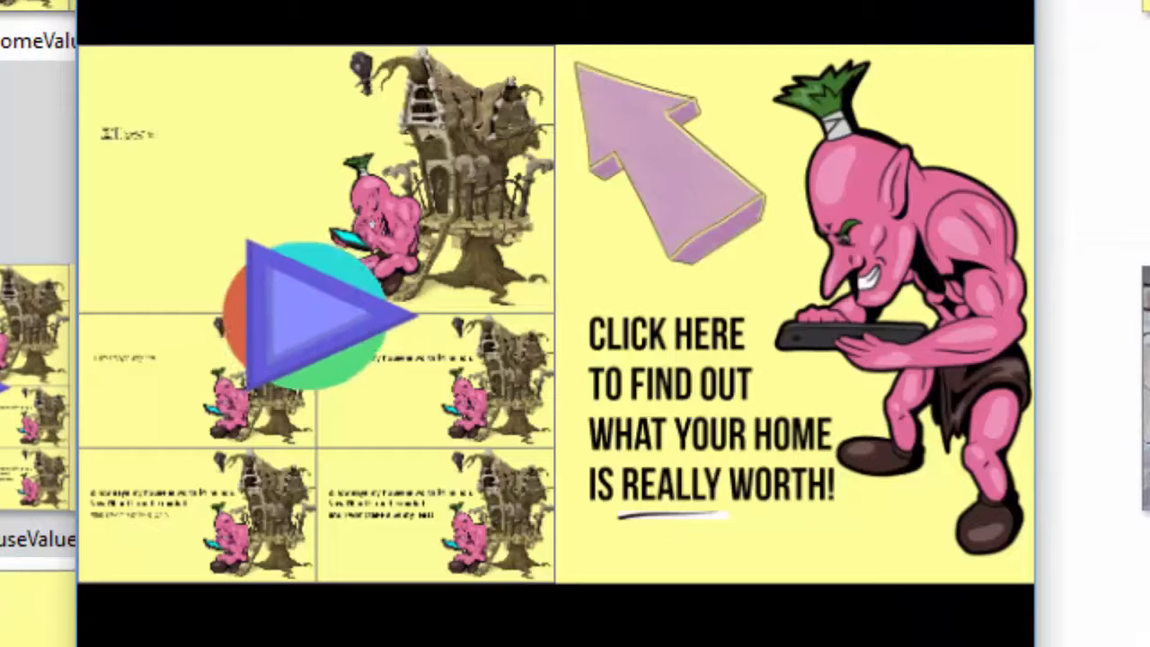